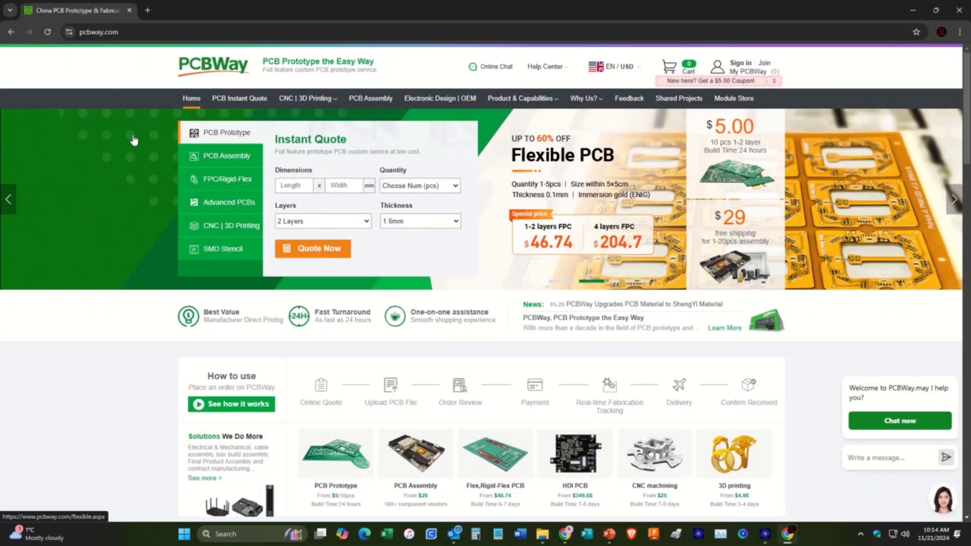
- Open the Oven'Board project's schematic in the Schematic Editor on its empty A4 sheet
{"action": "mouse_move", "coordinate": [309, 100]}
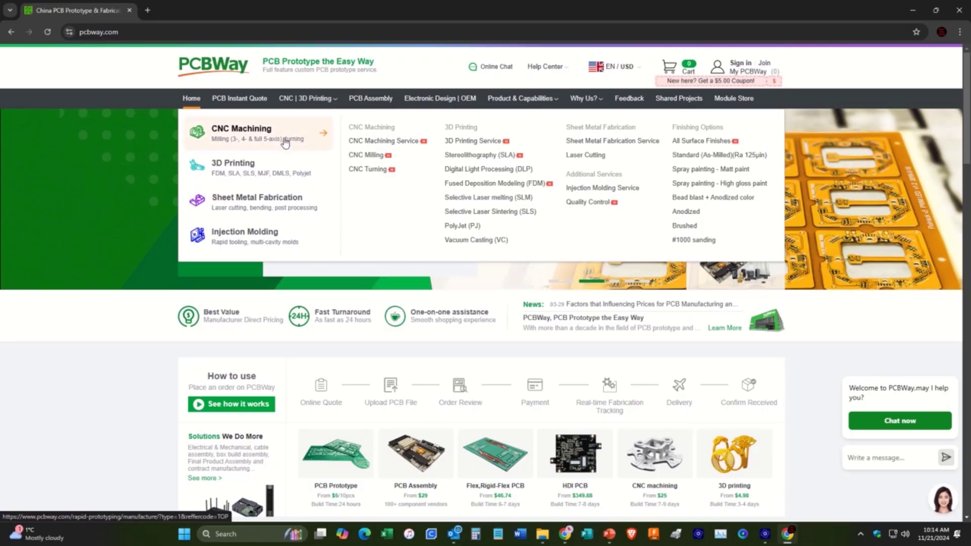
{"action": "left_click", "coordinate": [286, 169]}
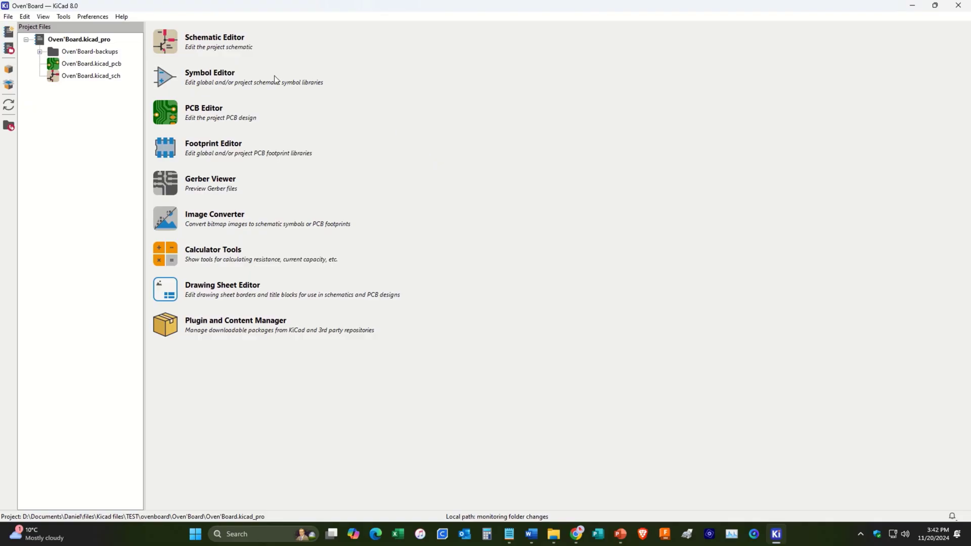
{"action": "left_click", "coordinate": [165, 41]}
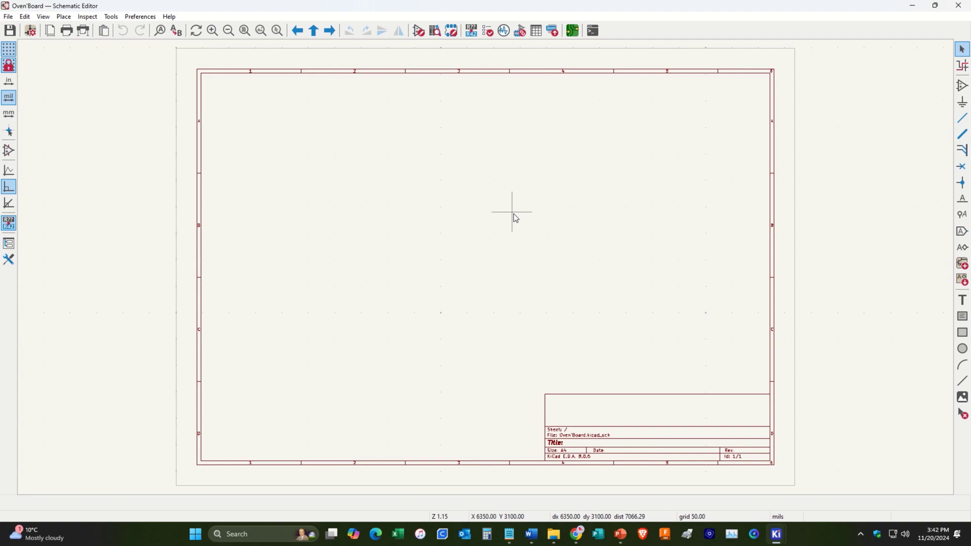
- Bring up the symbol chooser and filter the symbol libraries for 'relay'
{"action": "key", "text": "a"}
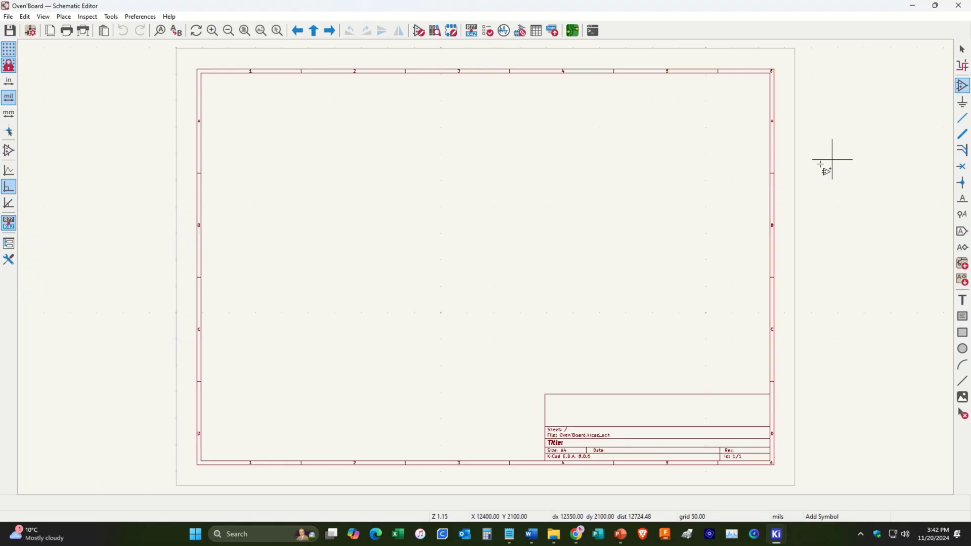
{"action": "left_click", "coordinate": [950, 71]}
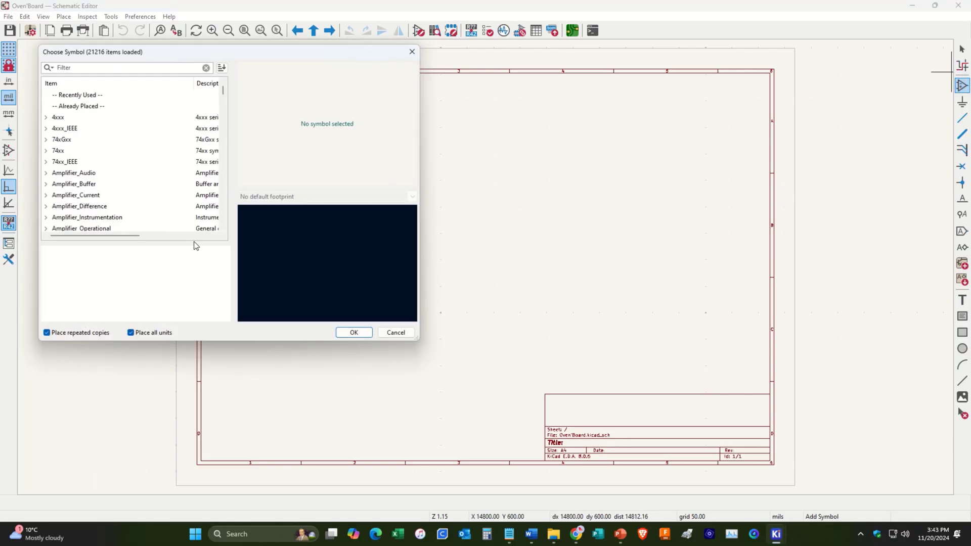
{"action": "left_click", "coordinate": [101, 69]}
{"action": "type", "text": "relay"}
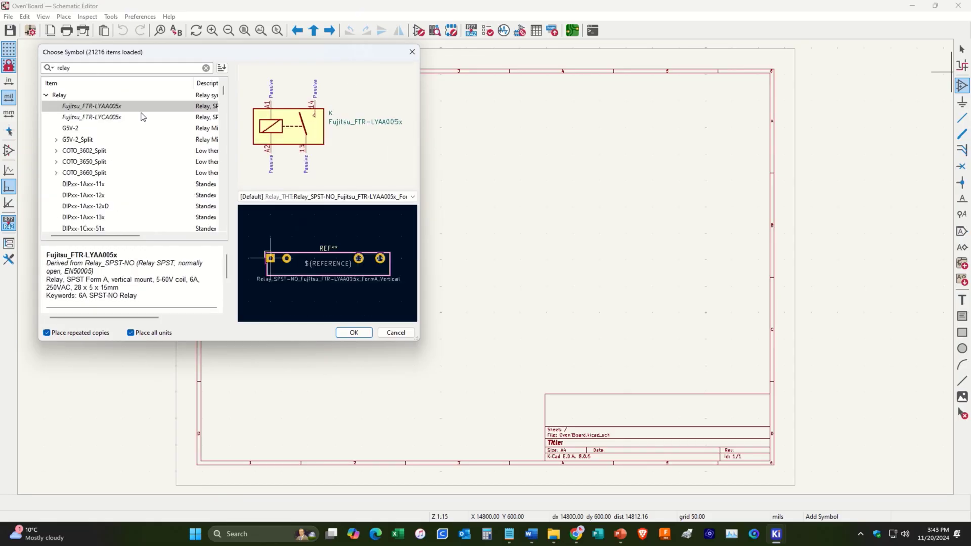
- Preview the FTR-LYCA005x, G5V-2_Split, FTR-F1A, DIPxx-2Axx-21x, JW2 and SANYOU_SRD_Form_A relays
{"action": "left_click", "coordinate": [137, 116]}
{"action": "left_click", "coordinate": [129, 141]}
{"action": "scroll", "coordinate": [134, 163], "scroll_direction": "down", "scroll_amount": 3}
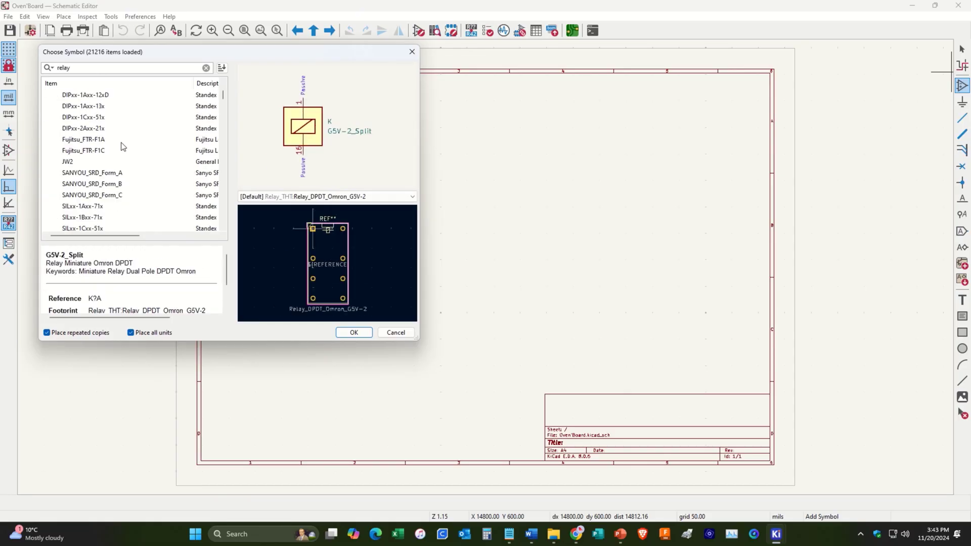
{"action": "left_click", "coordinate": [120, 142]}
{"action": "left_click", "coordinate": [122, 131]}
{"action": "left_click", "coordinate": [120, 162]}
{"action": "left_click", "coordinate": [121, 173]}
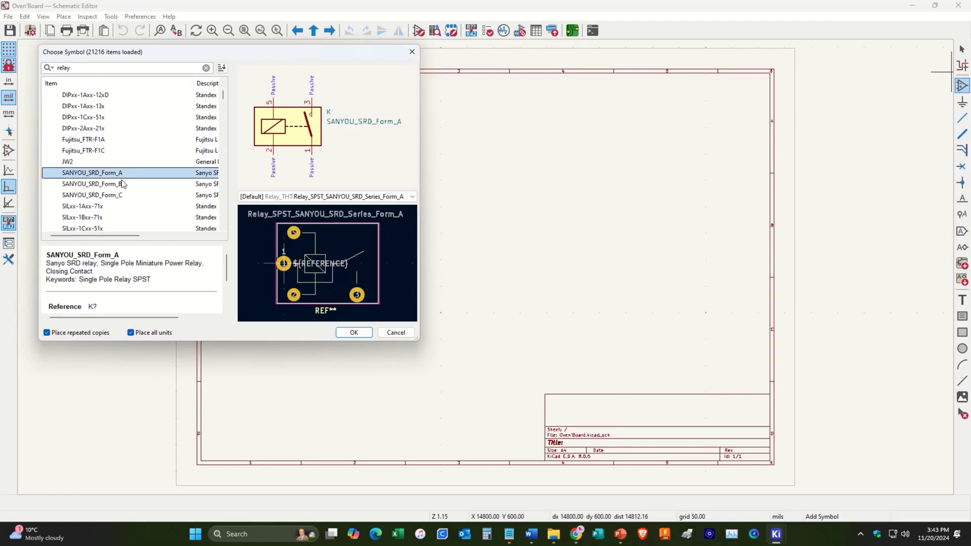
- Preview the SILxx-1Cxx-51x, TE_PCH-1xxx2M, COTO_3650_Split and DIPxx reed relays, then cancel
{"action": "scroll", "coordinate": [123, 182], "scroll_direction": "down", "scroll_amount": 3}
{"action": "left_click", "coordinate": [107, 117]}
{"action": "left_click", "coordinate": [112, 128]}
{"action": "scroll", "coordinate": [114, 139], "scroll_direction": "up", "scroll_amount": 3}
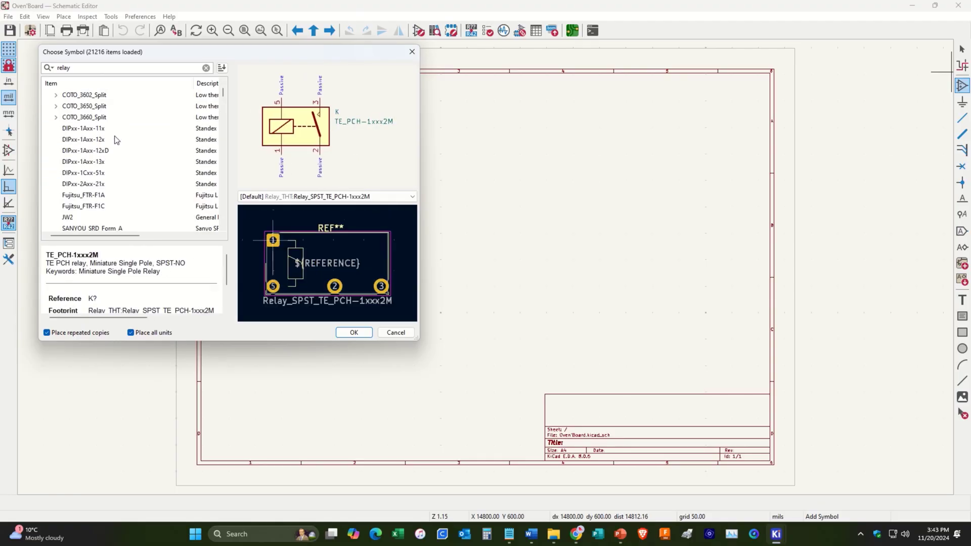
{"action": "left_click", "coordinate": [118, 151]}
{"action": "scroll", "coordinate": [118, 151], "scroll_direction": "up", "scroll_amount": 2}
{"action": "left_click", "coordinate": [122, 161]}
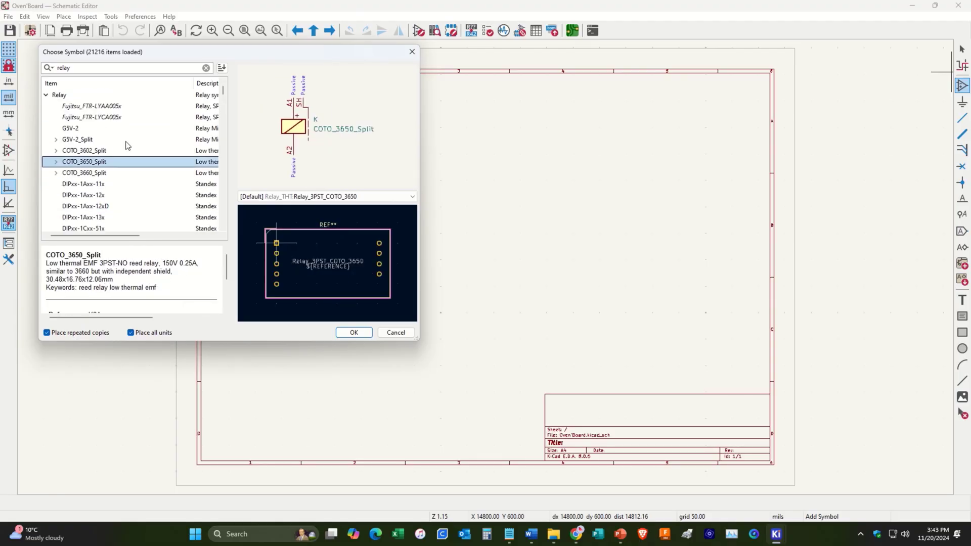
{"action": "left_click", "coordinate": [121, 183]}
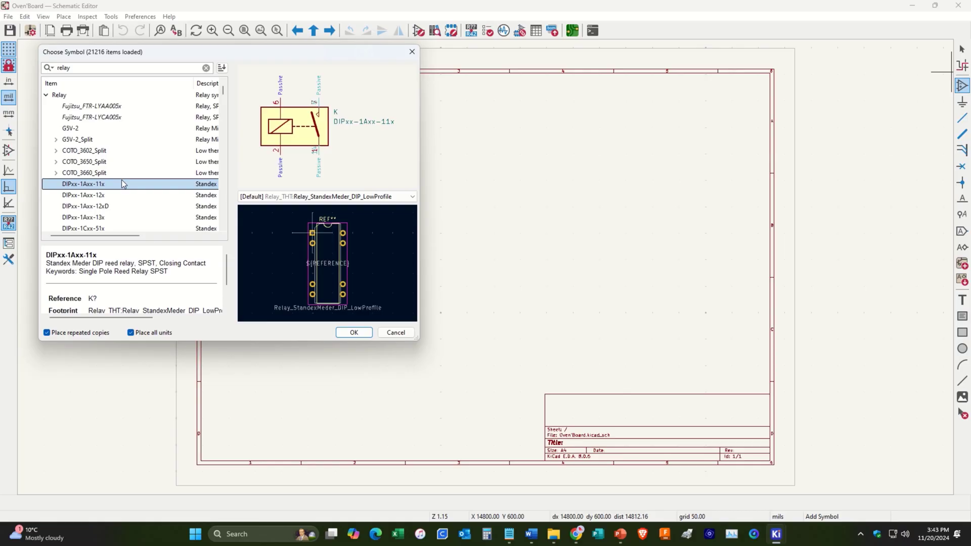
{"action": "left_click", "coordinate": [396, 333]}
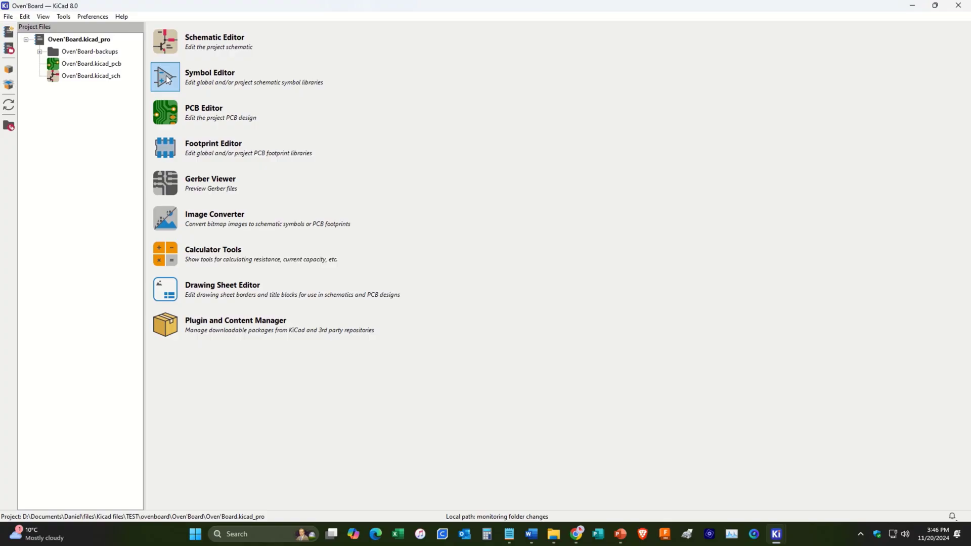
- Create a project-table symbol library saved as relay_SPDT in the Symbol Editor
{"action": "left_click", "coordinate": [199, 76]}
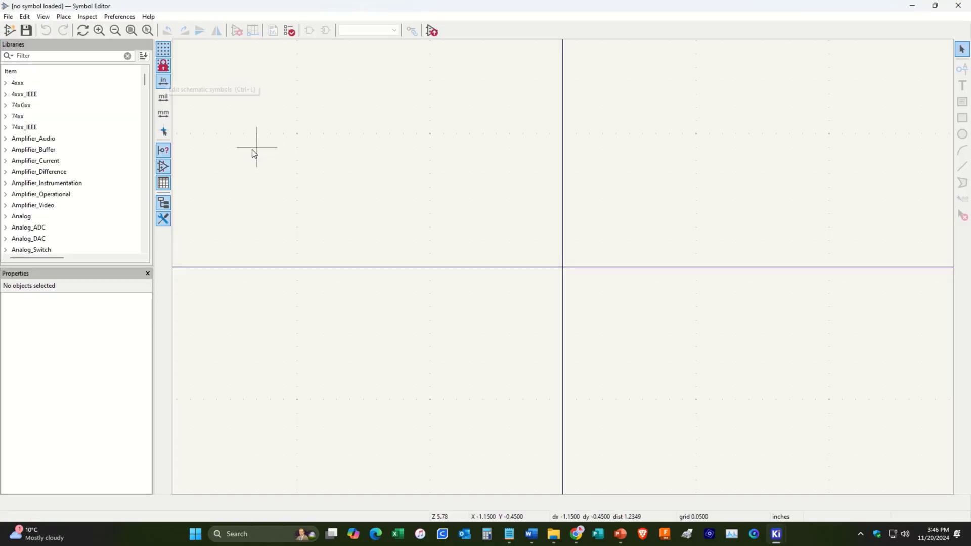
{"action": "left_click", "coordinate": [7, 17]}
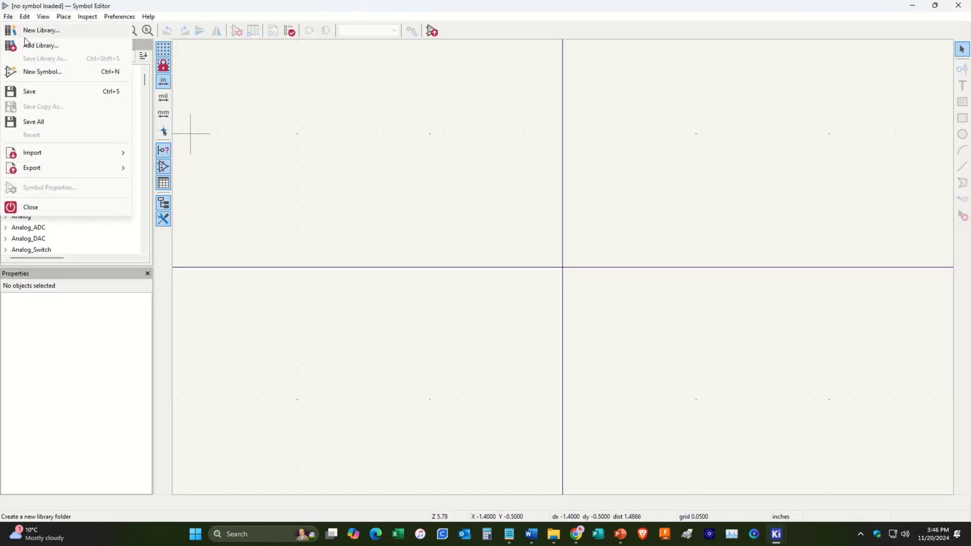
{"action": "left_click", "coordinate": [26, 29]}
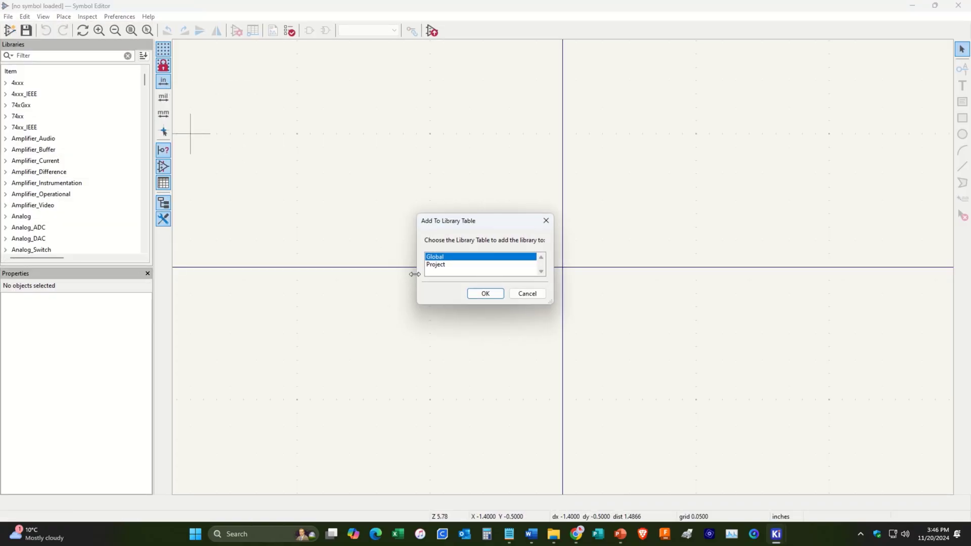
{"action": "left_click", "coordinate": [462, 265]}
{"action": "left_click", "coordinate": [485, 295]}
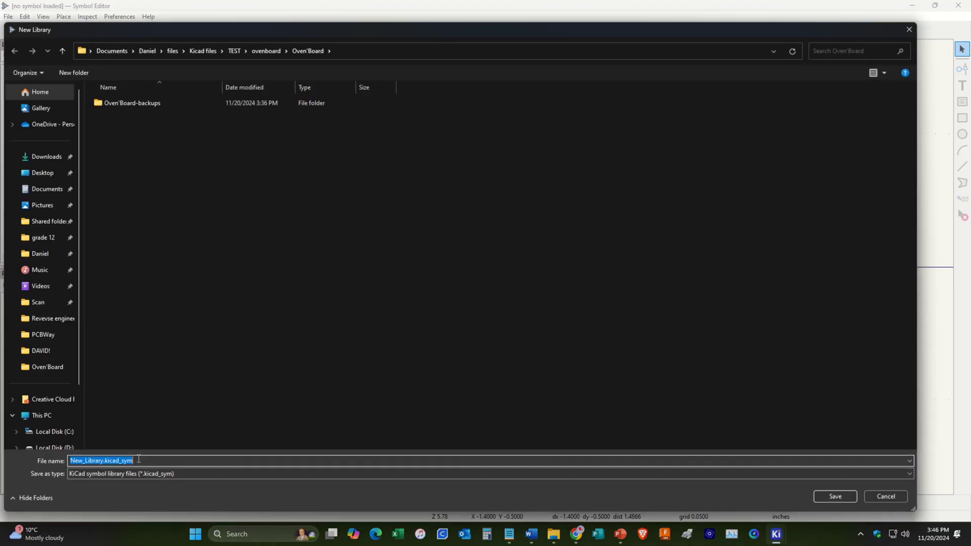
{"action": "key", "text": "BackSpace"}
{"action": "left_click", "coordinate": [841, 497]}
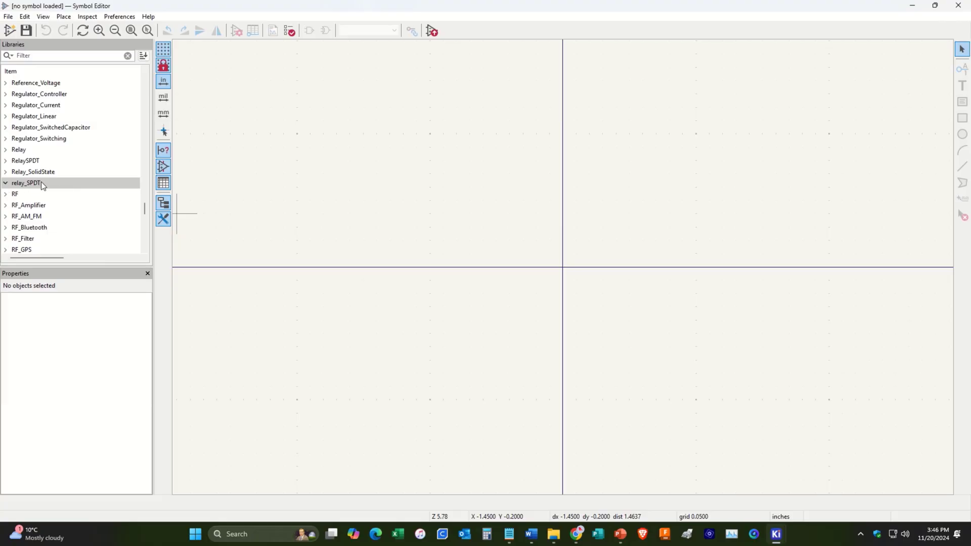
- Create the symbol Relay_SPDT with default reference designator K
{"action": "left_click", "coordinate": [9, 31]}
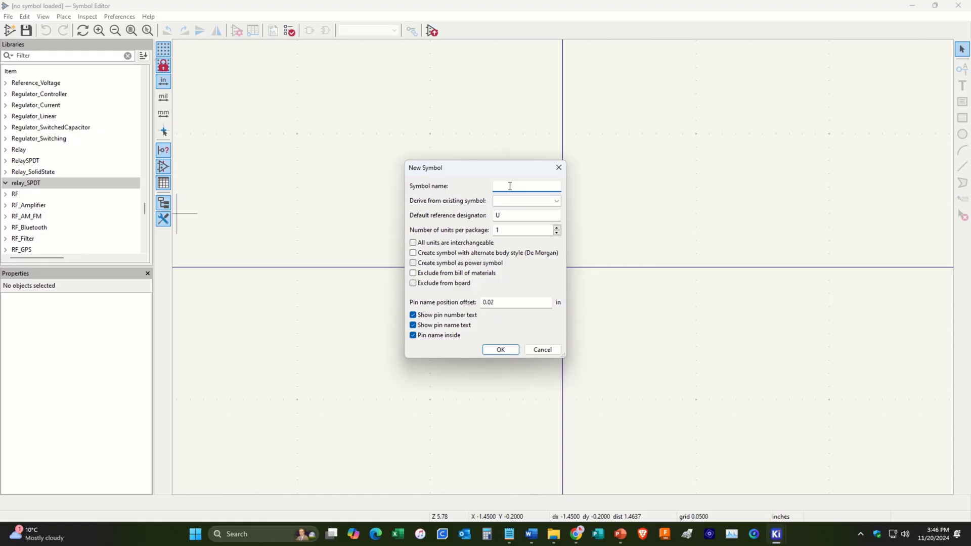
{"action": "type", "text": "Relay_SPDT"}
{"action": "key", "text": "Tab"}
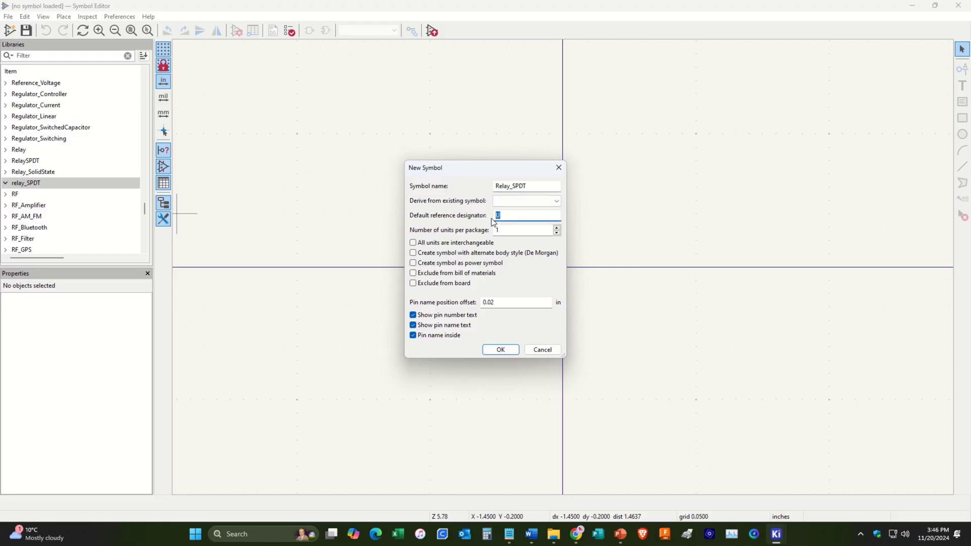
{"action": "type", "text": "K"}
{"action": "left_click", "coordinate": [500, 349]}
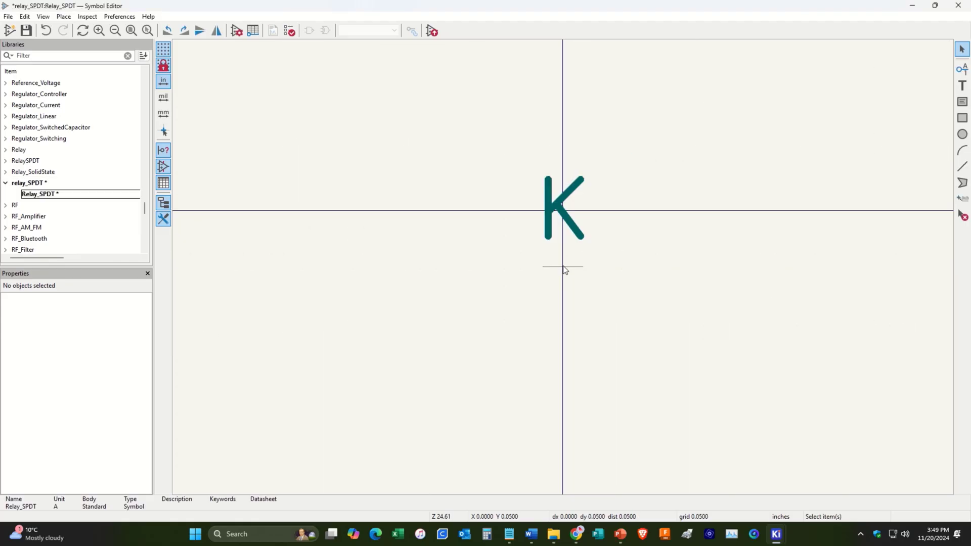
{"action": "scroll", "coordinate": [560, 266], "scroll_direction": "up", "scroll_amount": 3}
{"action": "scroll", "coordinate": [564, 269], "scroll_direction": "down", "scroll_amount": 5}
{"action": "scroll", "coordinate": [567, 283], "scroll_direction": "down", "scroll_amount": 2, "text": "shift"}
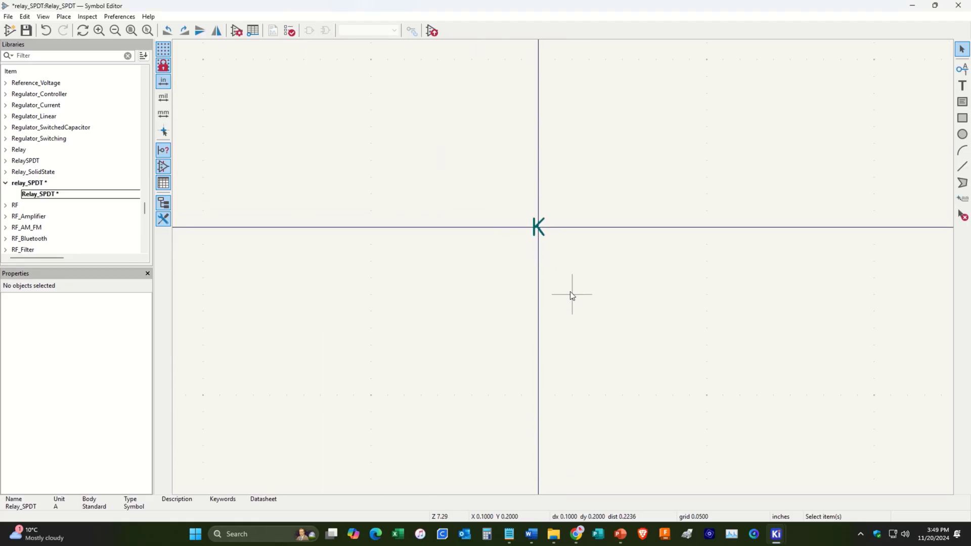
{"action": "left_click", "coordinate": [962, 69]}
- Add pins 1, 4 and 5 on the left, with 4 below and 5 above pin 1
{"action": "left_click", "coordinate": [809, 167]}
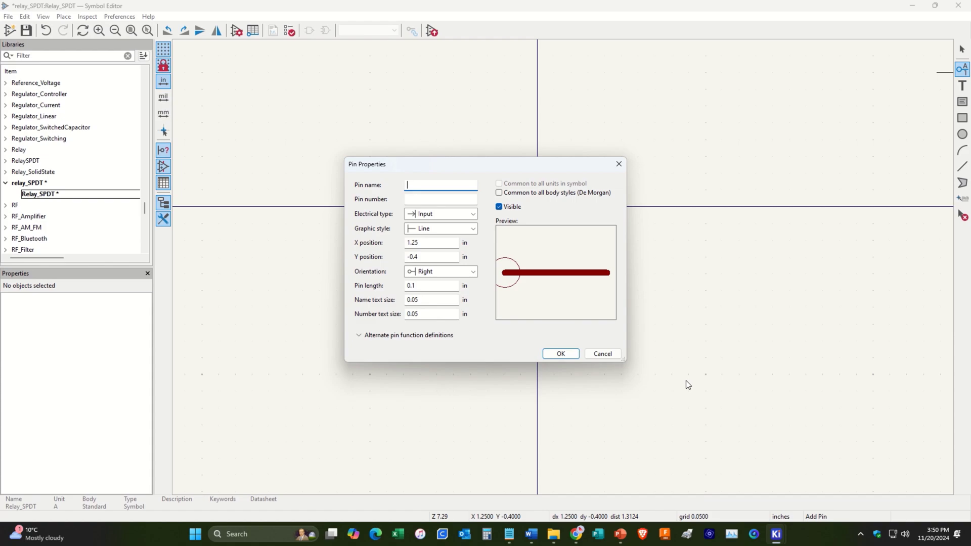
{"action": "left_click", "coordinate": [413, 200]}
{"action": "type", "text": "1"}
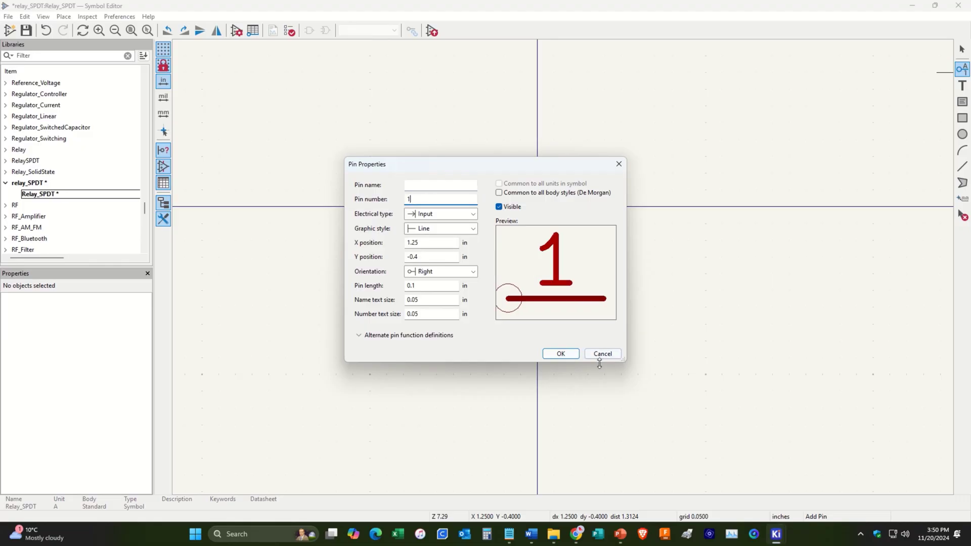
{"action": "left_click", "coordinate": [561, 354]}
{"action": "left_click", "coordinate": [448, 279]}
{"action": "left_click", "coordinate": [455, 254]}
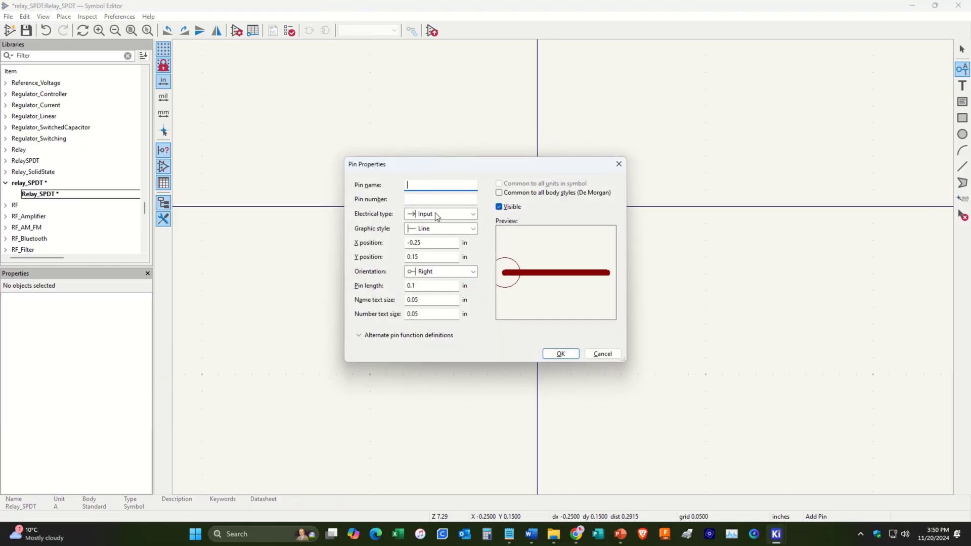
{"action": "type", "text": "4"}
{"action": "left_click", "coordinate": [558, 354]}
{"action": "left_click", "coordinate": [453, 341]}
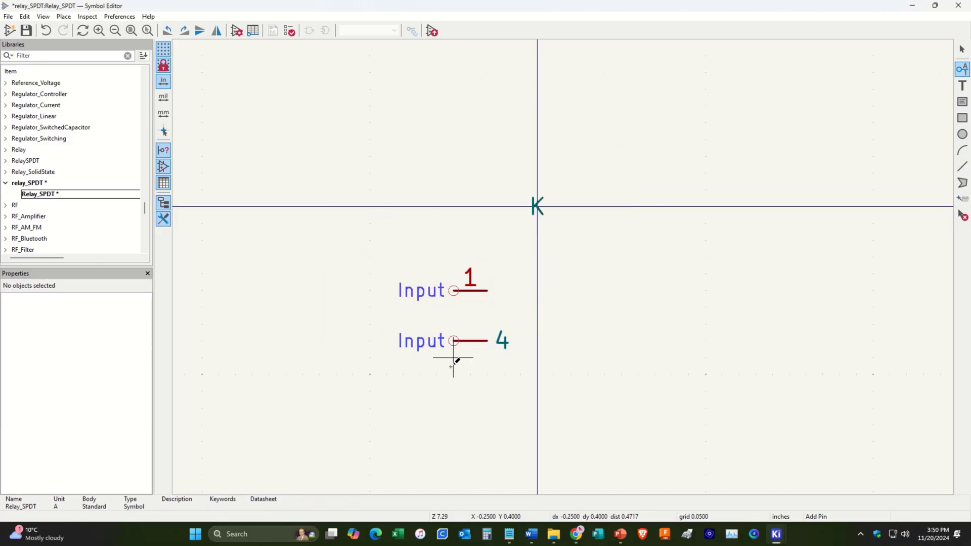
{"action": "left_click", "coordinate": [422, 247]}
{"action": "type", "text": "5"}
{"action": "left_click", "coordinate": [561, 353]}
{"action": "left_click", "coordinate": [453, 239]}
- Correct pin 4 by clearing its mistaken name and setting its number to 4
{"action": "right_click", "coordinate": [478, 340]}
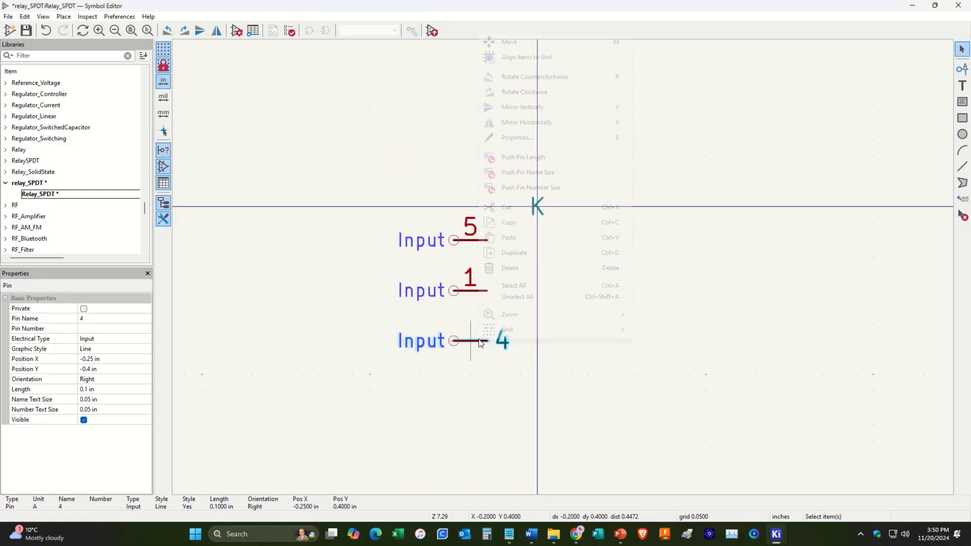
{"action": "left_click", "coordinate": [529, 144]}
{"action": "key", "text": "BackSpace"}
{"action": "key", "text": "Tab"}
{"action": "type", "text": "4"}
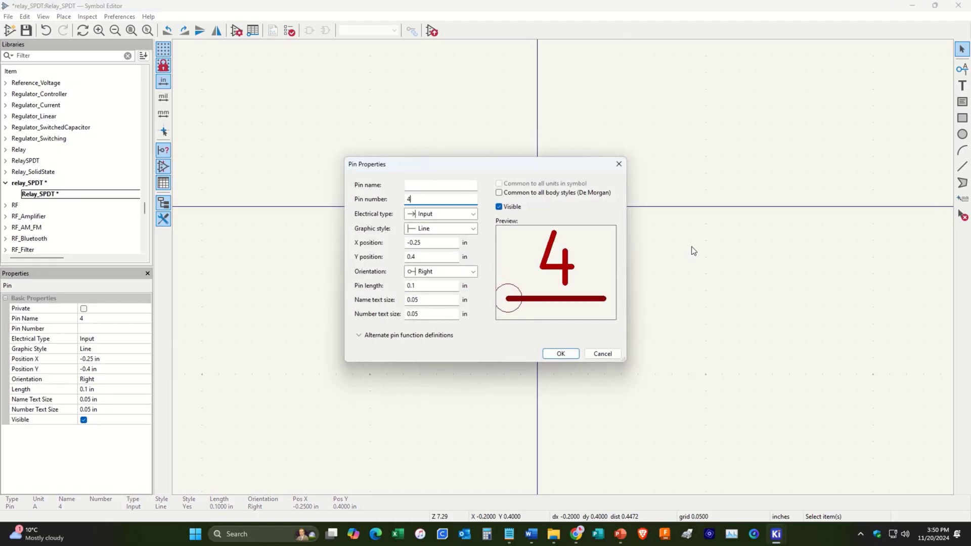
{"action": "left_click", "coordinate": [560, 353]}
- Add pins 2 and 3 on the right side, then select left pins 5, 1 and 4
{"action": "key", "text": "p"}
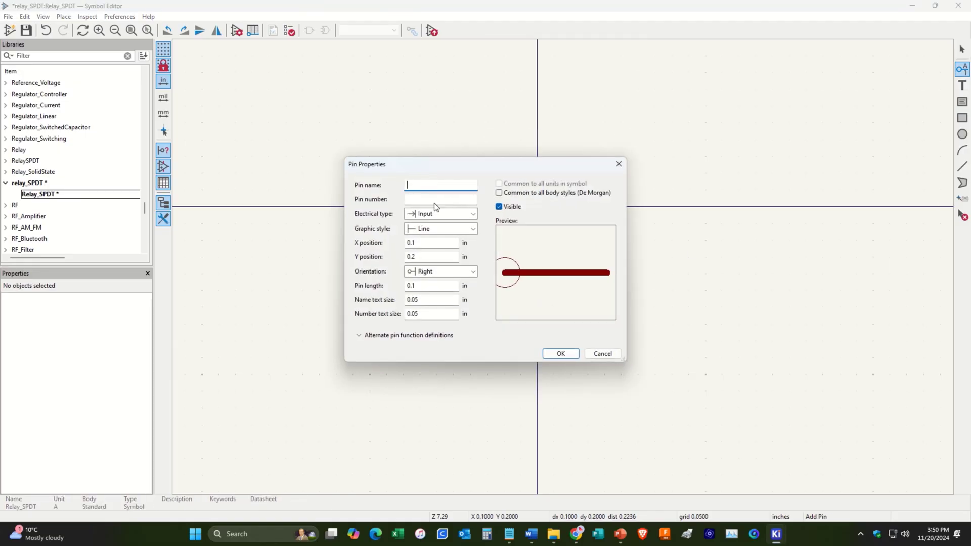
{"action": "left_click", "coordinate": [432, 199]}
{"action": "type", "text": "2"}
{"action": "left_click", "coordinate": [561, 353]}
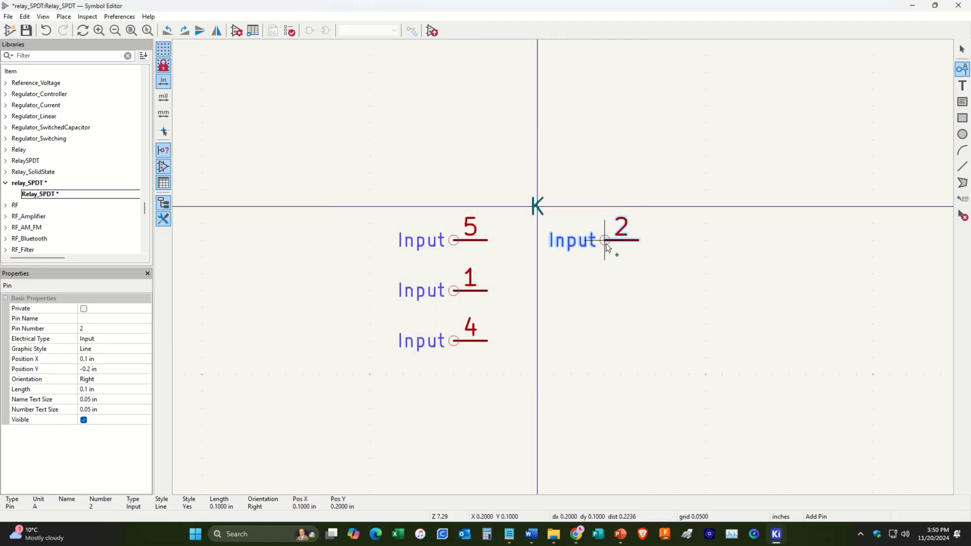
{"action": "left_click", "coordinate": [621, 241]}
{"action": "left_click", "coordinate": [582, 326]}
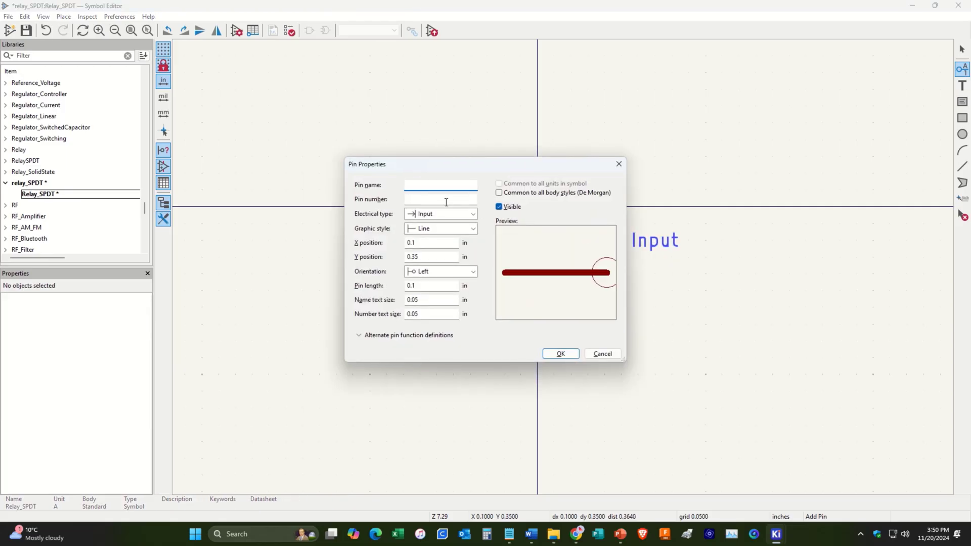
{"action": "type", "text": "3"}
{"action": "key", "text": "BackSpace"}
{"action": "left_click", "coordinate": [438, 200]}
{"action": "type", "text": "3"}
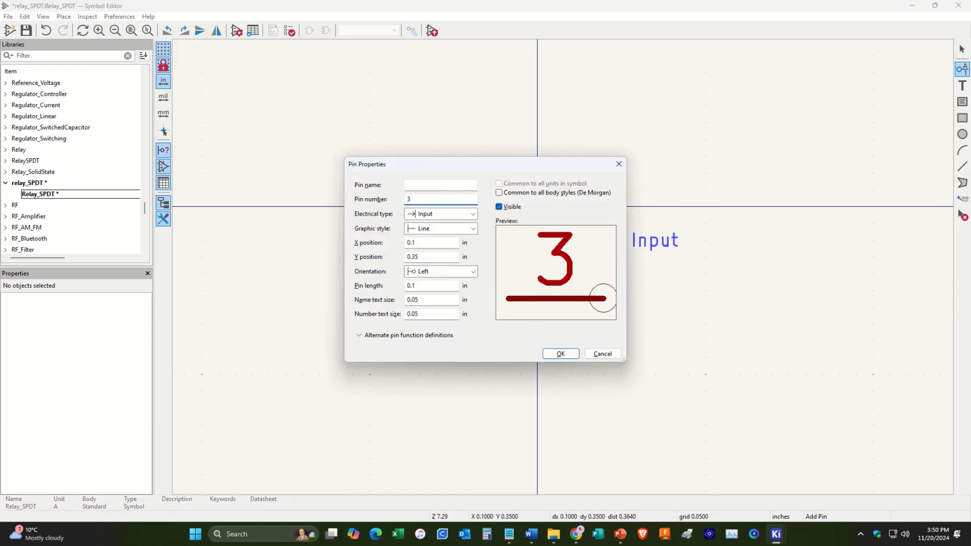
{"action": "left_click", "coordinate": [561, 354]}
{"action": "left_click", "coordinate": [621, 340]}
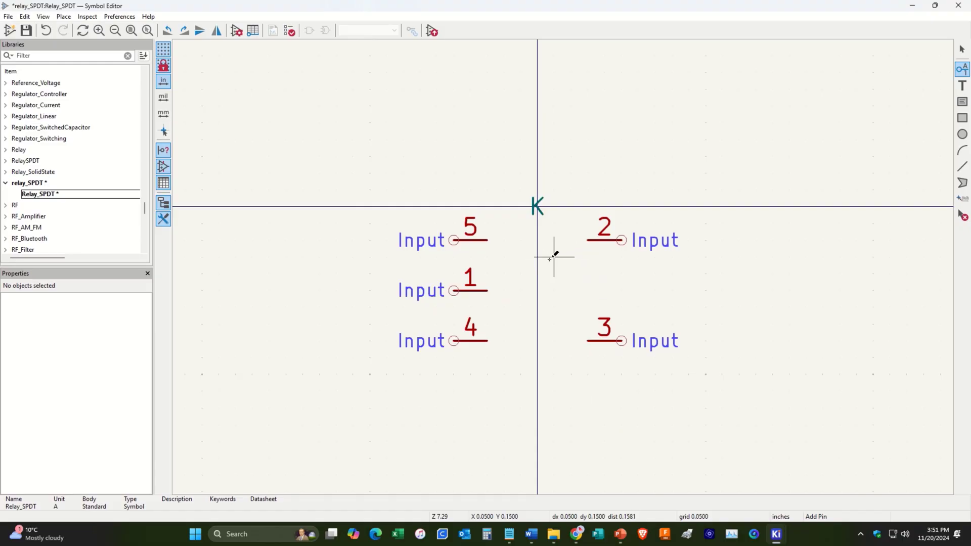
{"action": "key", "text": "Escape"}
{"action": "left_click_drag", "start_coordinate": [373, 191], "coordinate": [454, 348]}
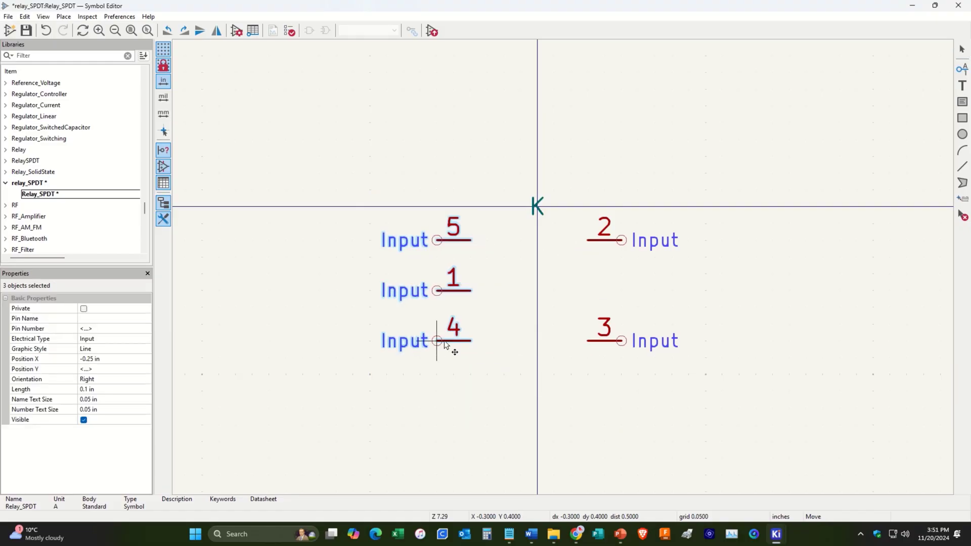
- Shift the left pins one grid left and draw a body rectangle from pin 4's corner to pin 2's
{"action": "left_click", "coordinate": [468, 399]}
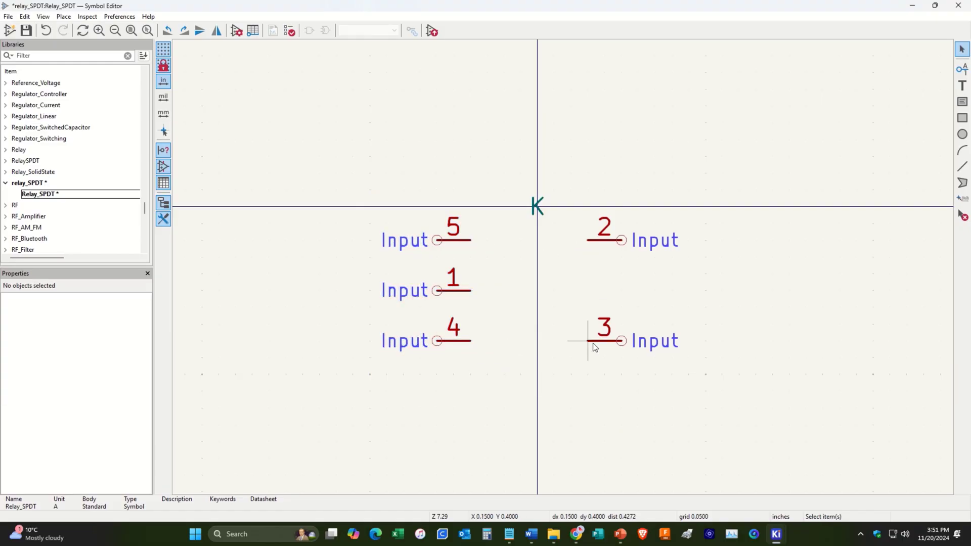
{"action": "left_click", "coordinate": [962, 121]}
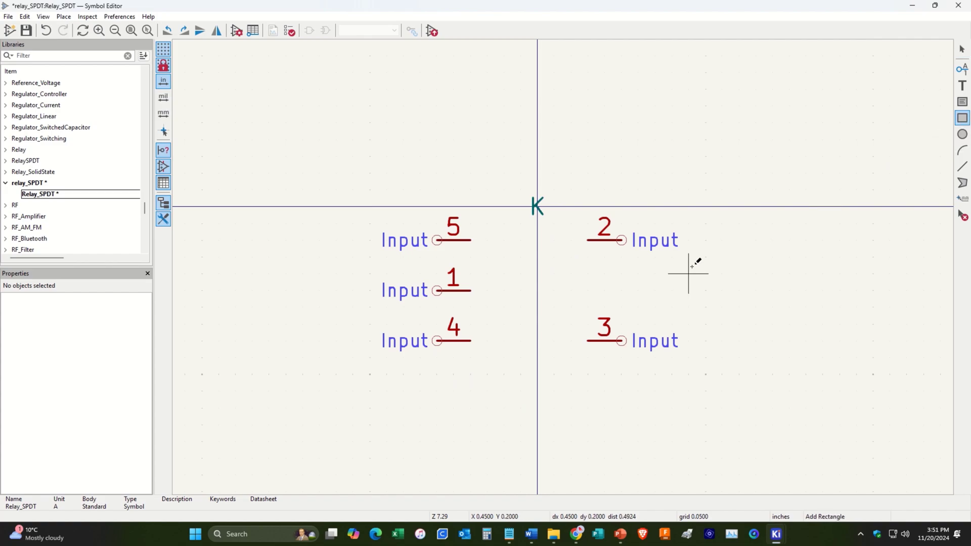
{"action": "left_click", "coordinate": [587, 223]}
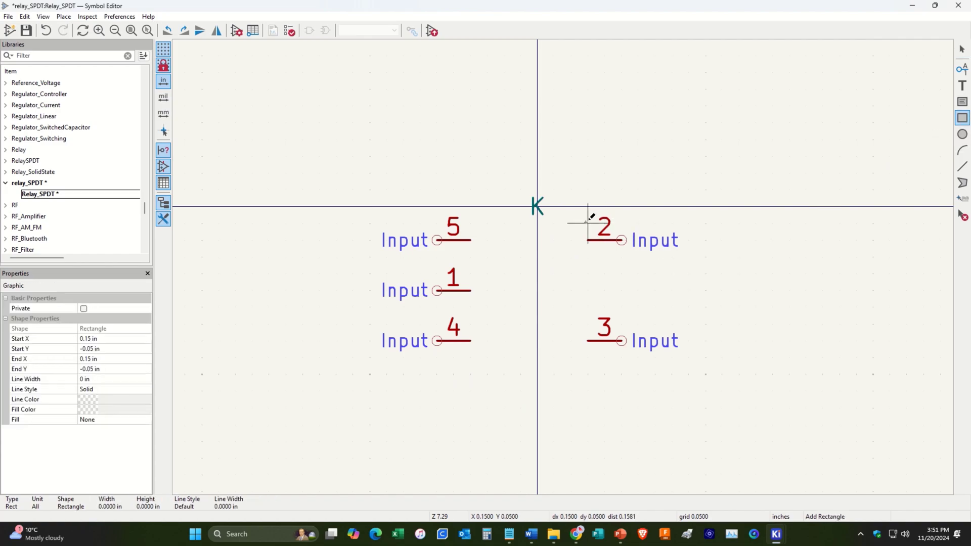
{"action": "left_click", "coordinate": [589, 357]}
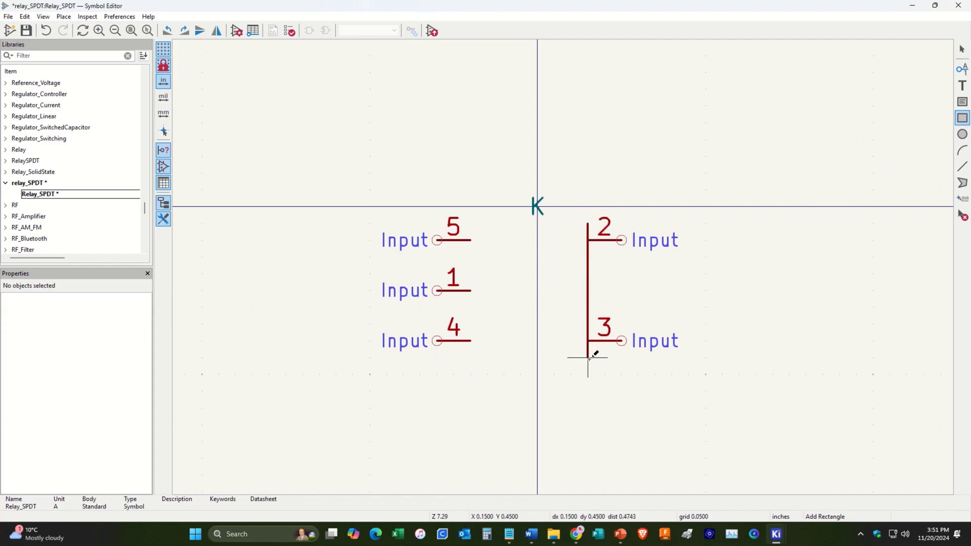
{"action": "left_click", "coordinate": [588, 357]}
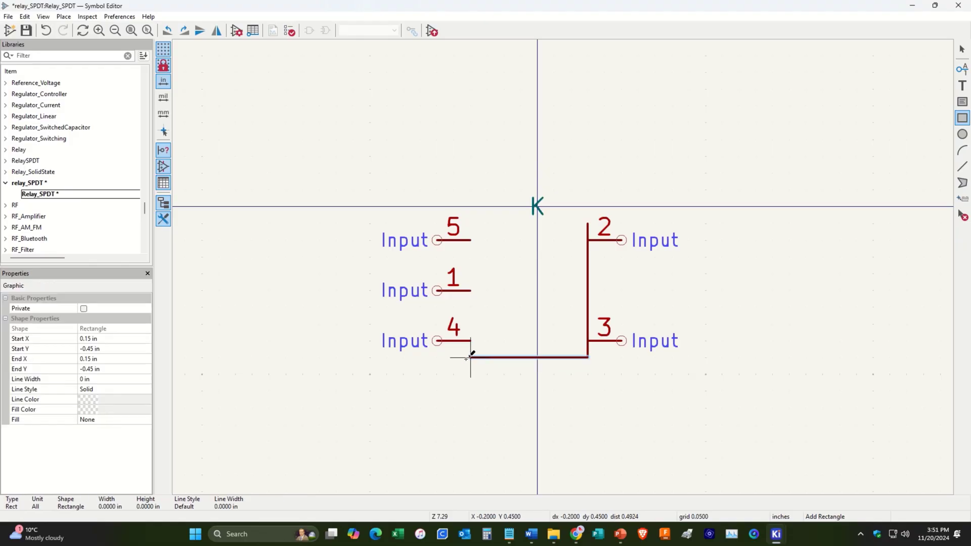
{"action": "left_click", "coordinate": [470, 357]}
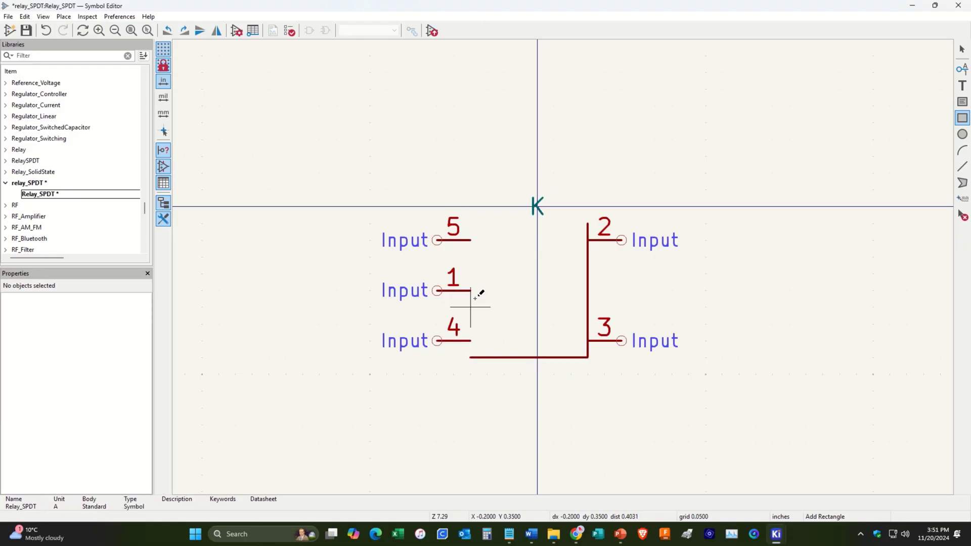
{"action": "left_click", "coordinate": [470, 357]}
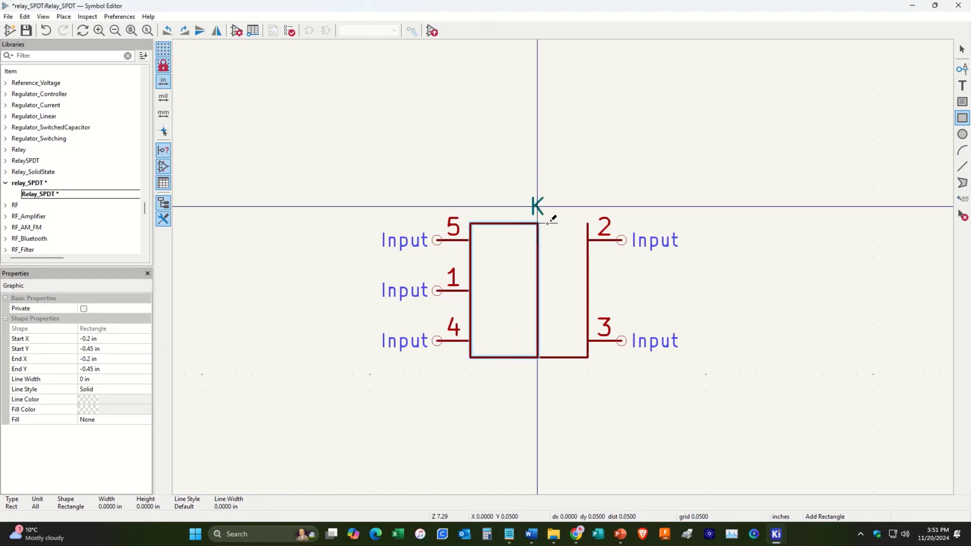
{"action": "left_click", "coordinate": [588, 223]}
{"action": "middle_click_drag", "start_coordinate": [637, 425], "coordinate": [650, 385]}
{"action": "key", "text": "Escape"}
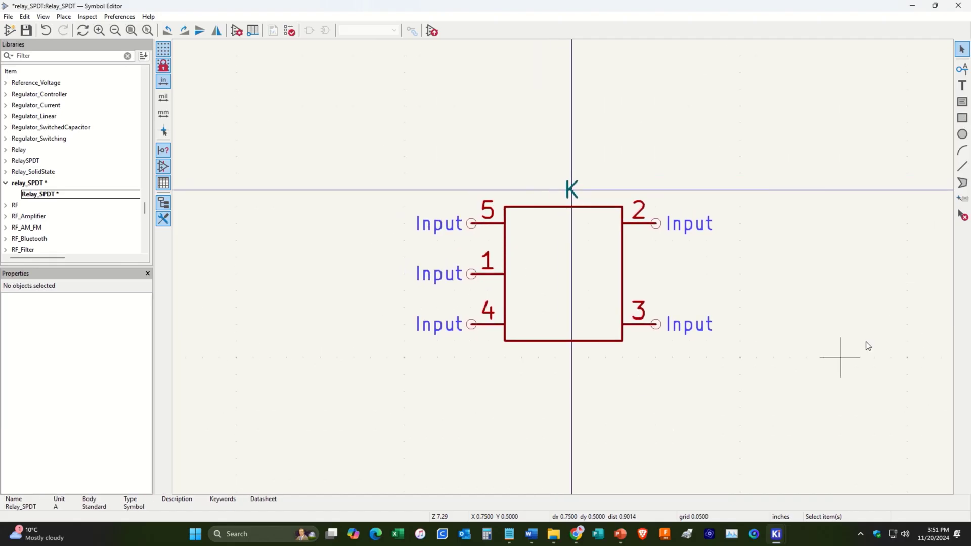
{"action": "left_click", "coordinate": [961, 167]}
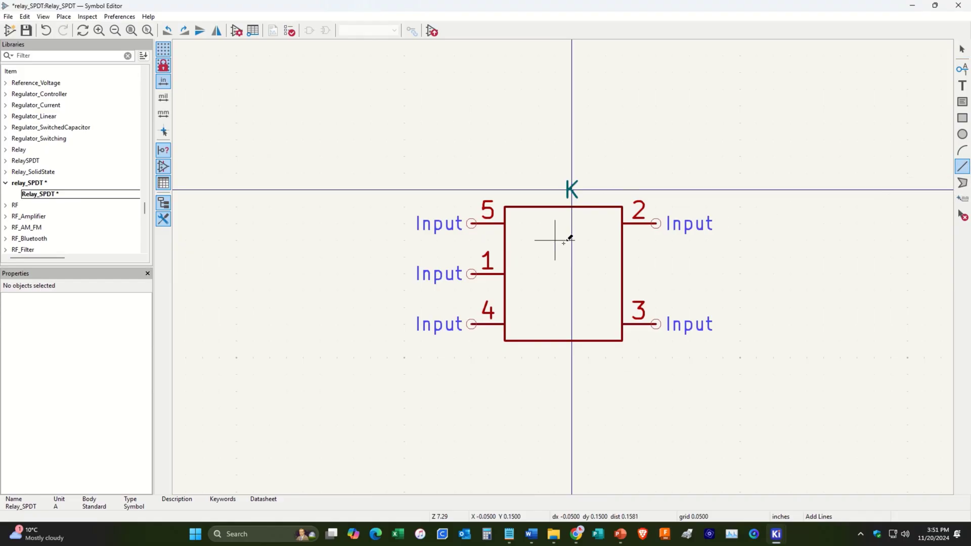
- Draw L-shaped contact lines from pins 5 and 4 into the relay body
{"action": "middle_click_drag", "start_coordinate": [564, 240], "coordinate": [618, 252]}
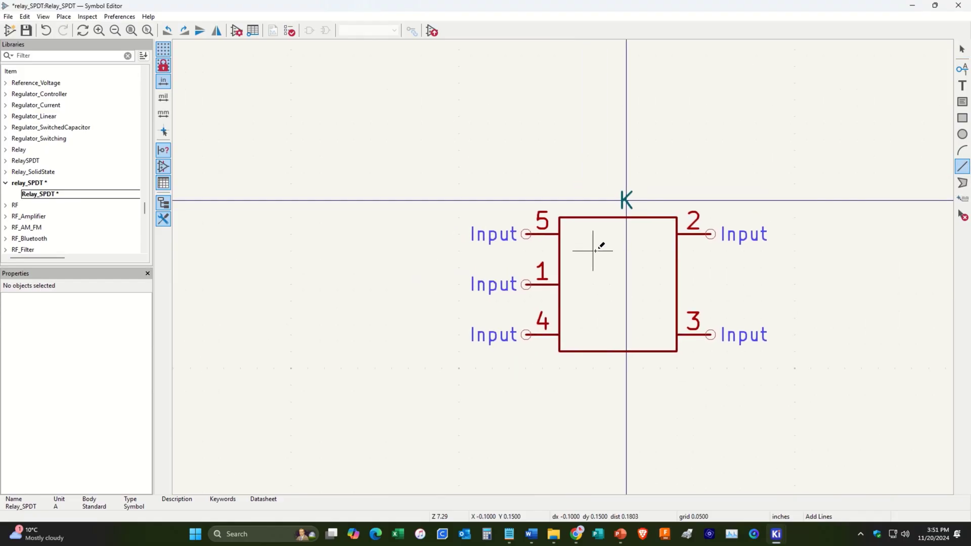
{"action": "left_click", "coordinate": [559, 234]}
{"action": "double_click", "coordinate": [609, 250]}
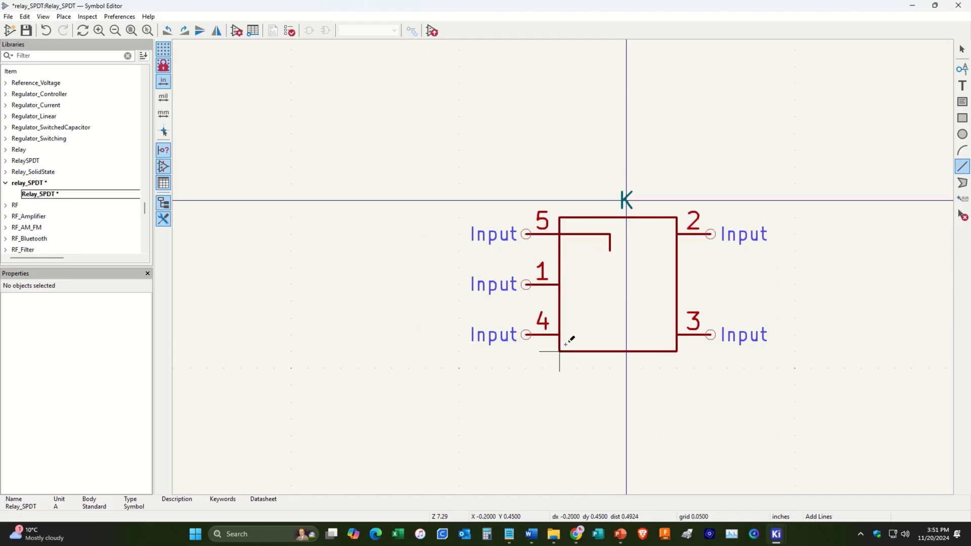
{"action": "left_click", "coordinate": [559, 335]}
{"action": "double_click", "coordinate": [609, 317]}
- Draw the coil box with a diagonal, wired between pins 2 and 3
{"action": "left_click", "coordinate": [677, 234]}
{"action": "left_click", "coordinate": [643, 250]}
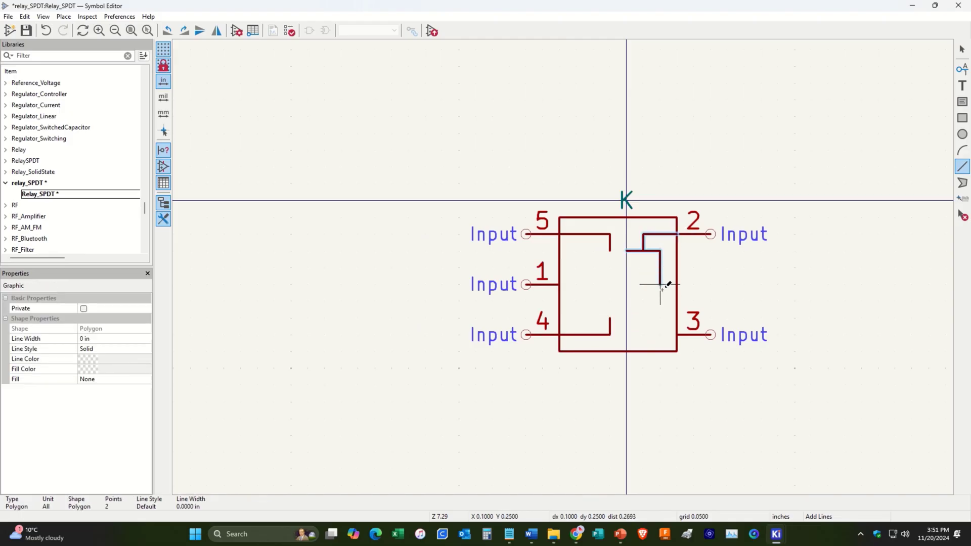
{"action": "left_click", "coordinate": [660, 301]}
{"action": "left_click", "coordinate": [626, 250]}
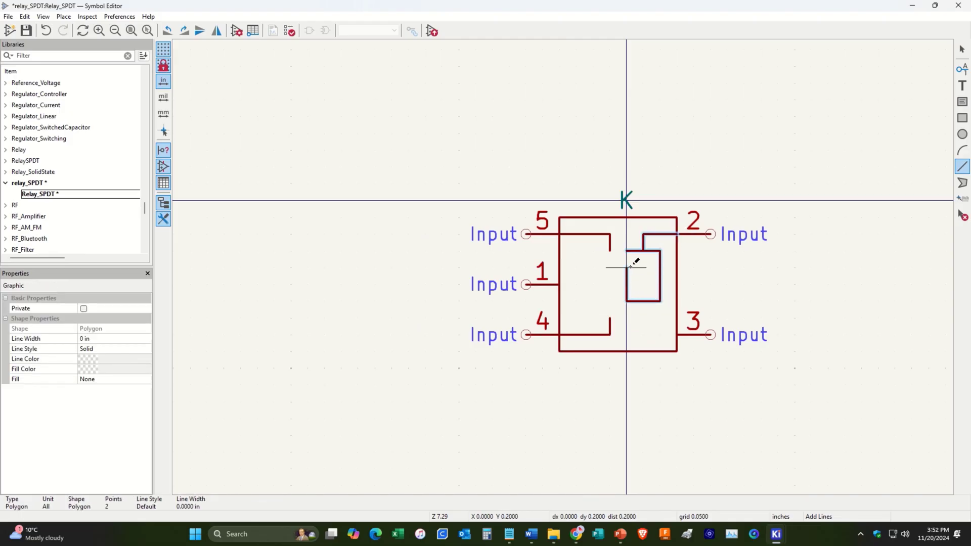
{"action": "left_click", "coordinate": [660, 301]}
{"action": "left_click", "coordinate": [643, 302]}
{"action": "left_click", "coordinate": [643, 335]}
{"action": "double_click", "coordinate": [677, 335]}
- Draw the switch arm from pin 1 toward pin 5's contact and move the K reference one grid left
{"action": "left_click", "coordinate": [560, 284]}
{"action": "left_click", "coordinate": [576, 284]}
{"action": "double_click", "coordinate": [610, 251]}
{"action": "key", "text": "Escape"}
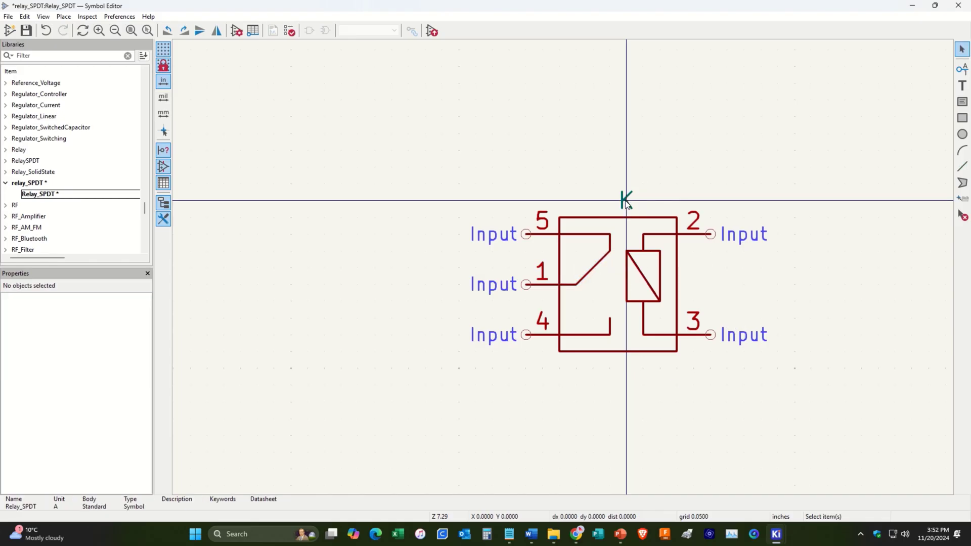
{"action": "left_click_drag", "start_coordinate": [626, 199], "coordinate": [606, 203]}
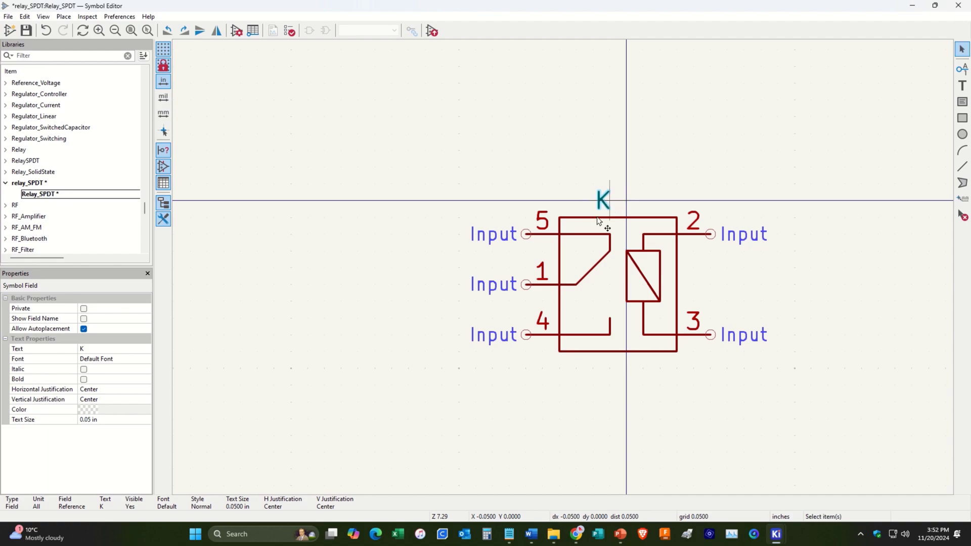
{"action": "left_click", "coordinate": [576, 401]}
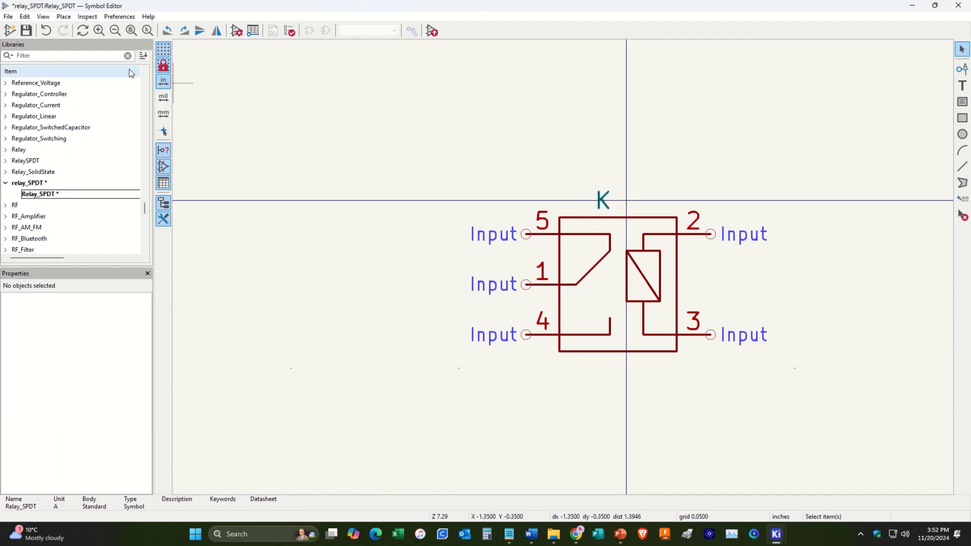
- Save the symbol and place relays K1–K5 in a top row, with K6 and K7 below
{"action": "left_click", "coordinate": [25, 31]}
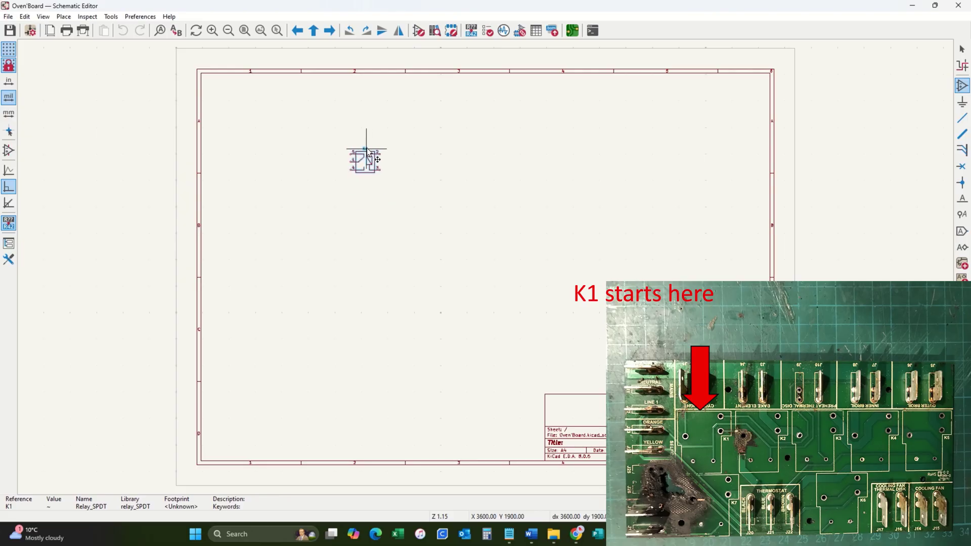
{"action": "left_click", "coordinate": [367, 151]}
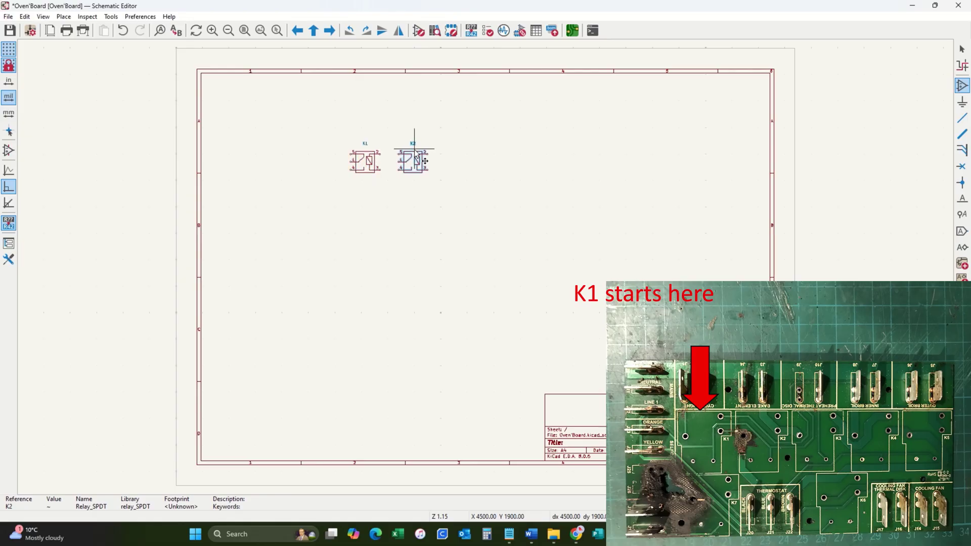
{"action": "left_click", "coordinate": [425, 150]}
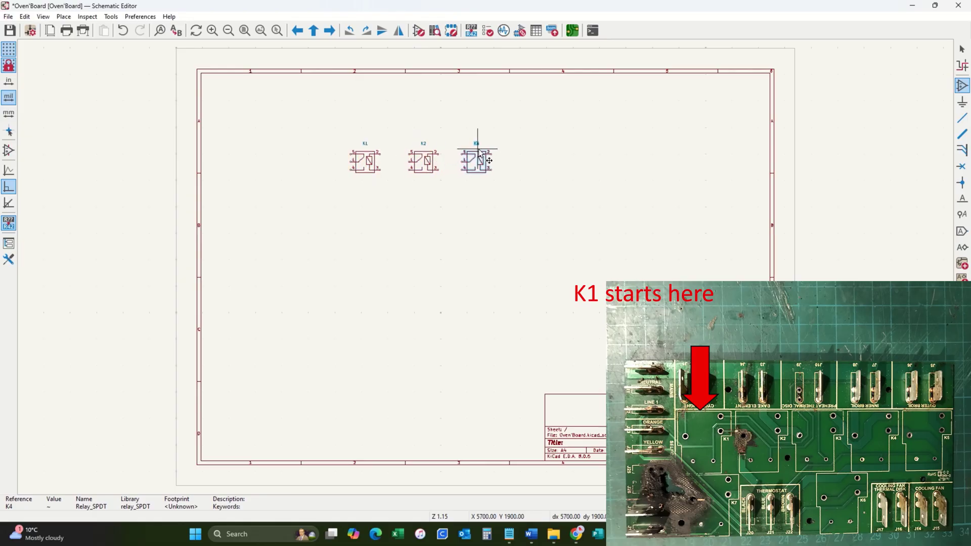
{"action": "left_click", "coordinate": [478, 150]}
{"action": "left_click", "coordinate": [538, 150]}
{"action": "left_click", "coordinate": [592, 152]}
{"action": "left_click", "coordinate": [544, 194]}
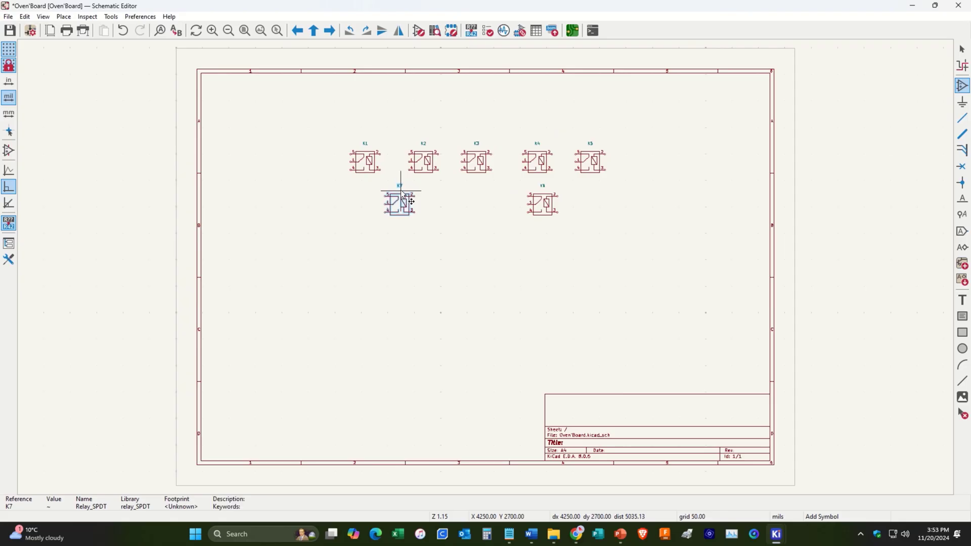
{"action": "left_click", "coordinate": [401, 194]}
{"action": "key", "text": "Escape"}
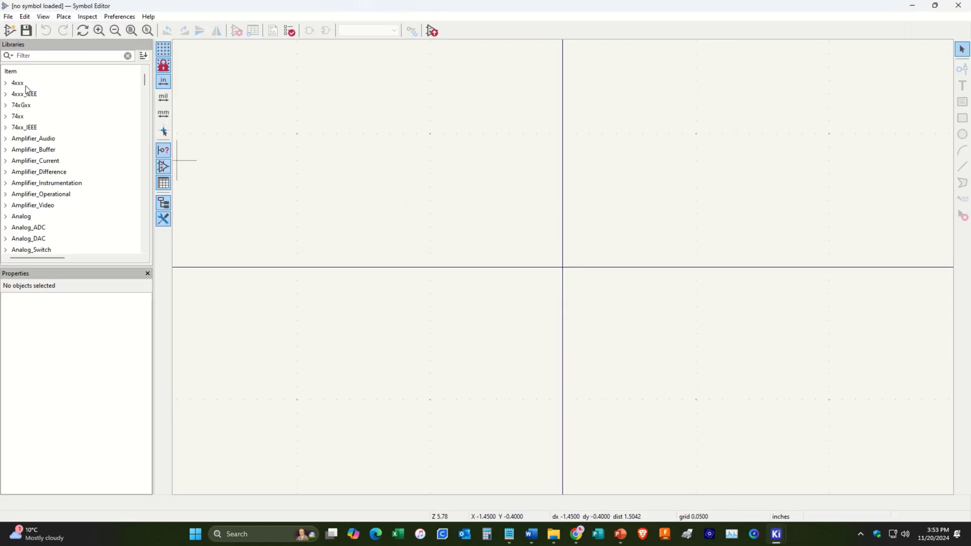
{"action": "left_click", "coordinate": [10, 31]}
- Create a new symbol library saved as qc_tabsS
{"action": "left_click", "coordinate": [8, 16]}
{"action": "left_click", "coordinate": [31, 28]}
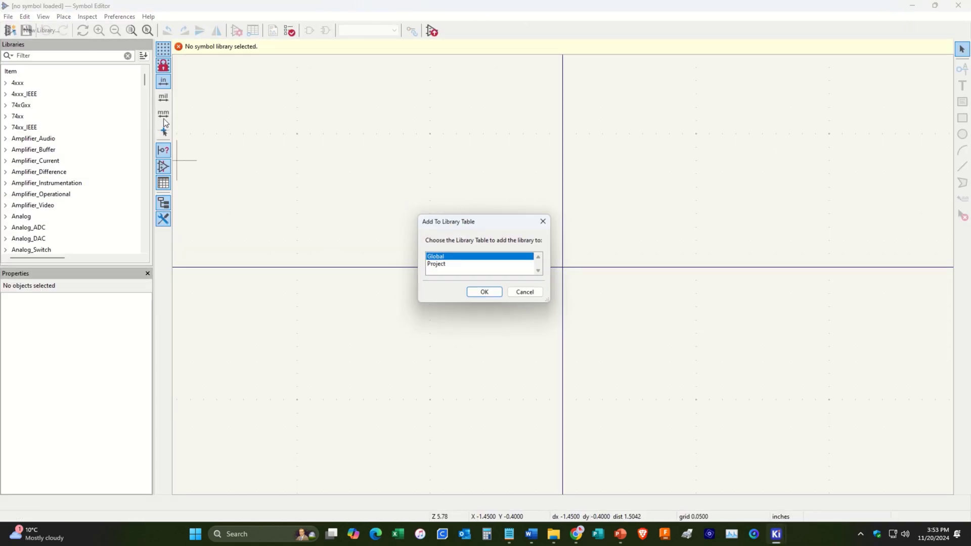
{"action": "left_click", "coordinate": [483, 290]}
{"action": "left_click", "coordinate": [70, 461]}
{"action": "key", "text": "ctrl+a"}
{"action": "key", "text": "BackSpace"}
{"action": "type", "text": "qc_t"}
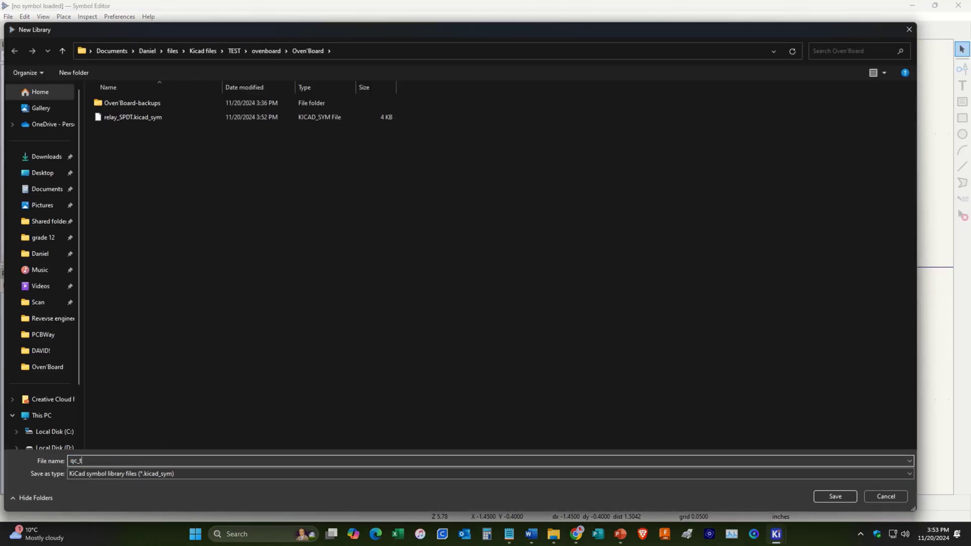
{"action": "type", "text": "absS"}
{"action": "left_click", "coordinate": [842, 500]}
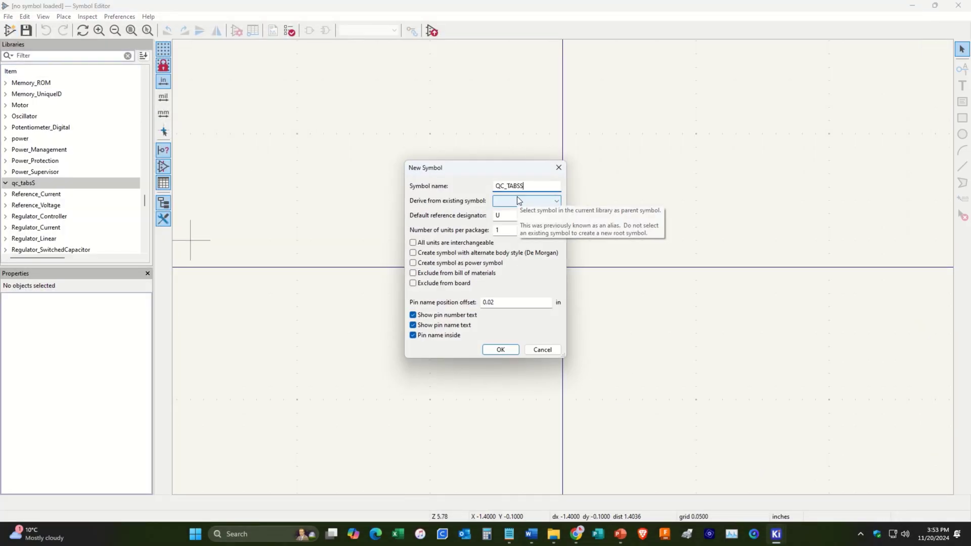
- Create the symbol QC_TABSs with reference designator J
{"action": "key", "text": "BackSpace"}
{"action": "type", "text": "s"}
{"action": "left_click", "coordinate": [496, 216]}
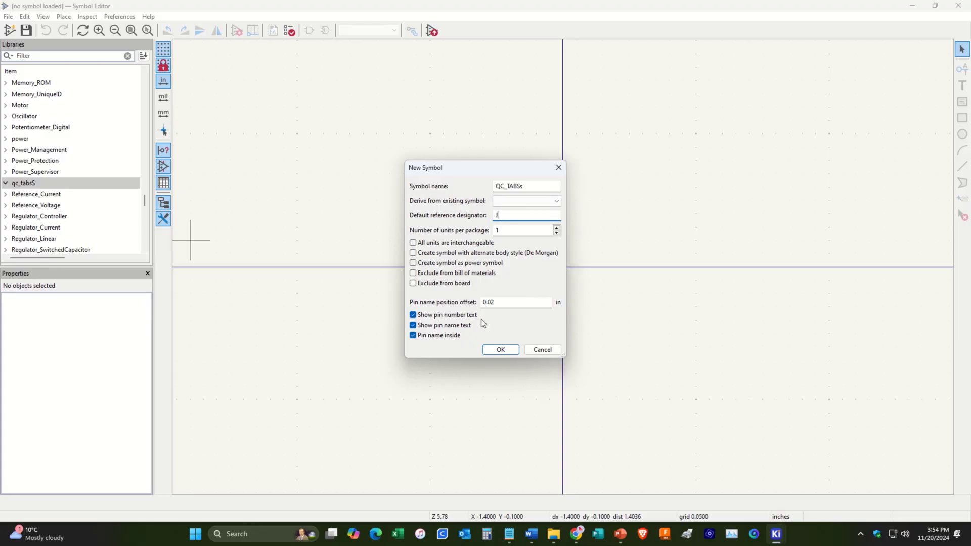
{"action": "left_click", "coordinate": [500, 350]}
- Add two pins, both numbered 1, one below the other
{"action": "scroll", "coordinate": [606, 330], "scroll_direction": "down", "scroll_amount": 3}
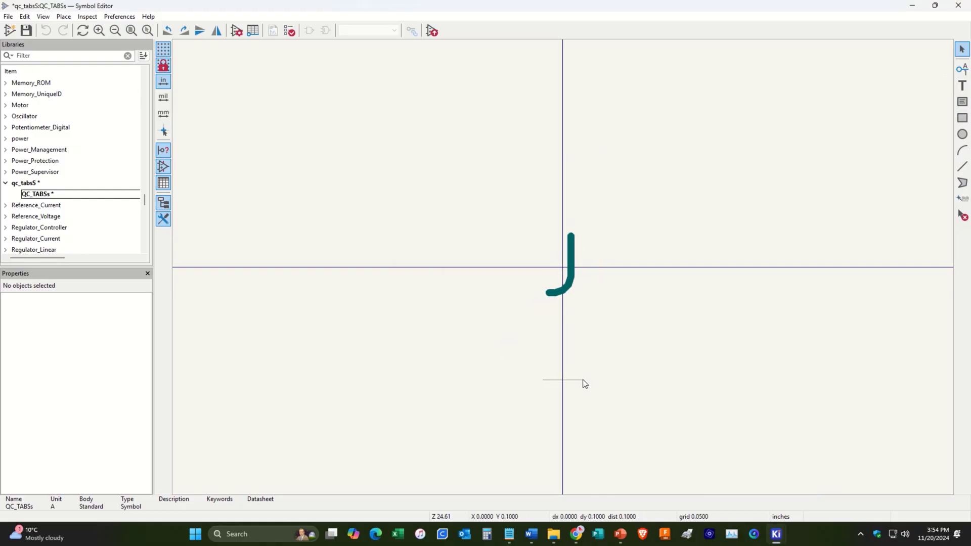
{"action": "left_click", "coordinate": [962, 68]}
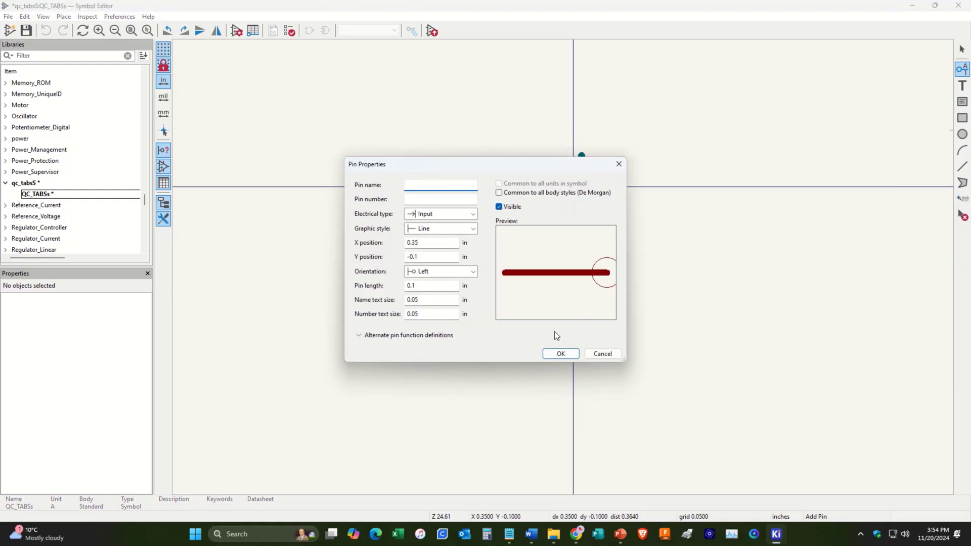
{"action": "left_click", "coordinate": [415, 199]}
{"action": "type", "text": "1"}
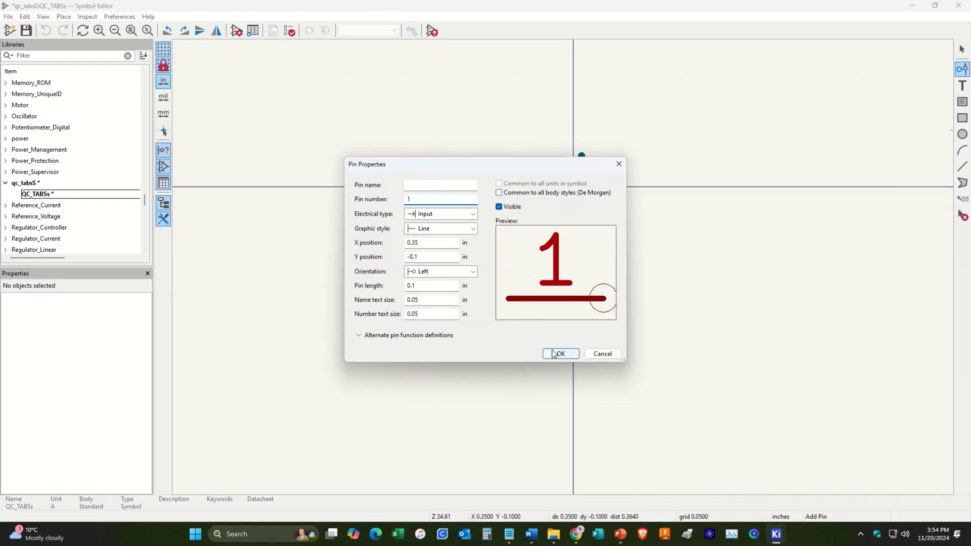
{"action": "left_click", "coordinate": [560, 353]}
{"action": "scroll", "coordinate": [556, 253], "scroll_direction": "down", "scroll_amount": 4}
{"action": "left_click", "coordinate": [586, 223]}
{"action": "left_click", "coordinate": [581, 304]}
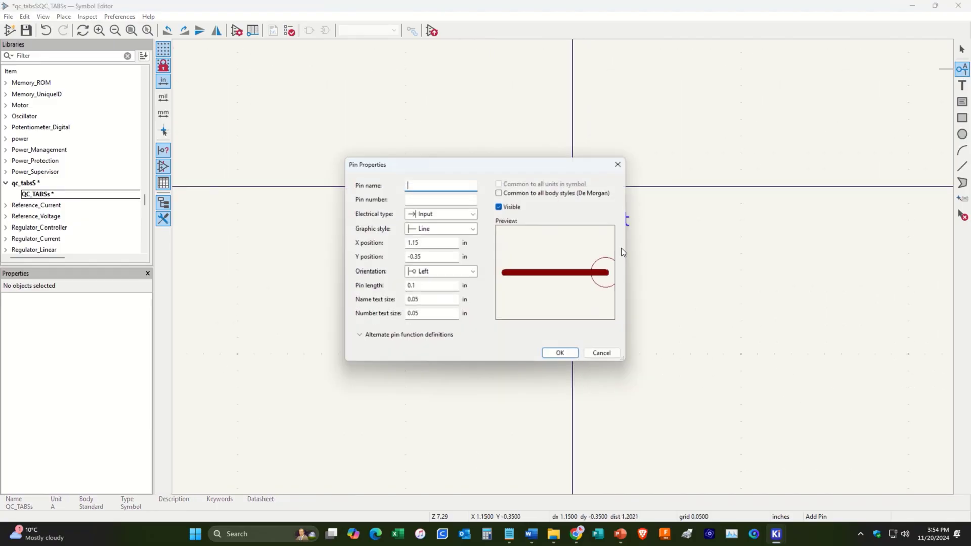
{"action": "type", "text": "1"}
{"action": "key", "text": "Return"}
{"action": "left_click", "coordinate": [575, 251]}
{"action": "key", "text": "Escape"}
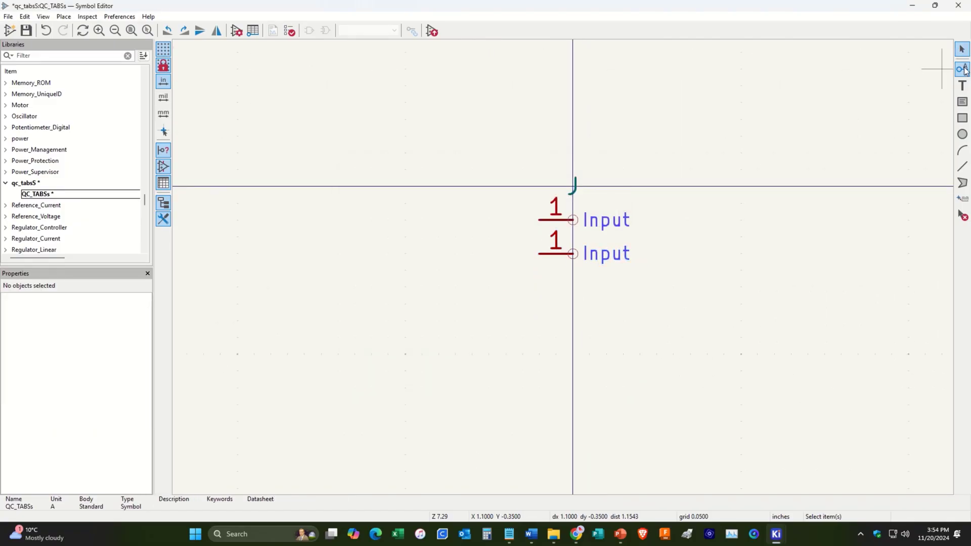
- Draw a square body rectangle to the left of the two pins
{"action": "left_click", "coordinate": [962, 118]}
{"action": "left_click", "coordinate": [539, 203]}
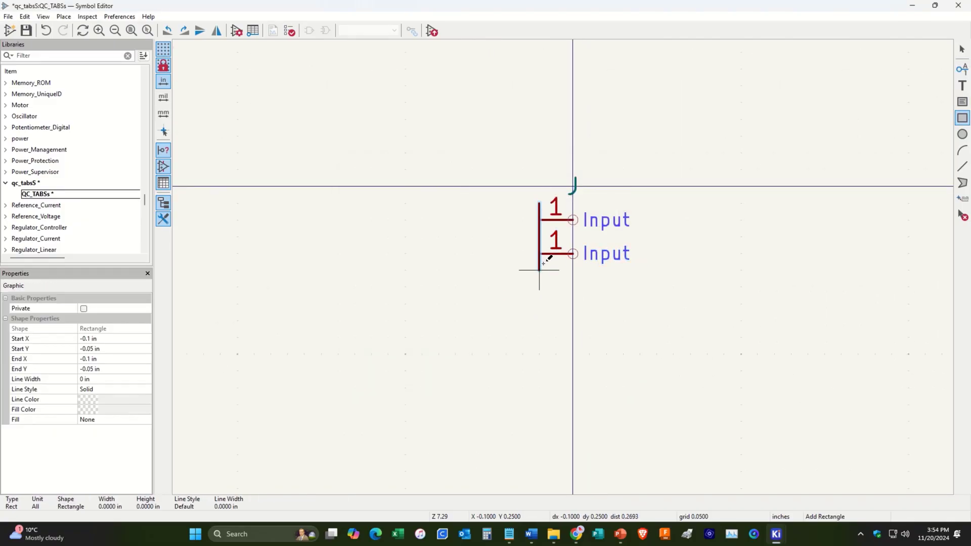
{"action": "left_click", "coordinate": [539, 271]}
{"action": "left_click", "coordinate": [539, 270]}
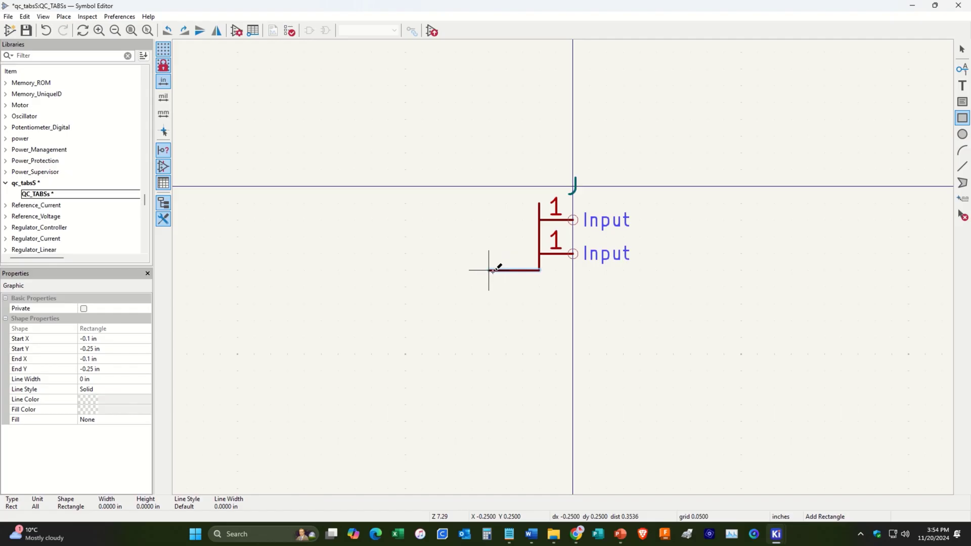
{"action": "left_click", "coordinate": [473, 203]}
{"action": "key", "text": "Escape"}
- Move the J reference above the body and save the symbol
{"action": "left_click", "coordinate": [575, 187]}
{"action": "left_click_drag", "start_coordinate": [575, 187], "coordinate": [489, 184]}
{"action": "left_click", "coordinate": [588, 326]}
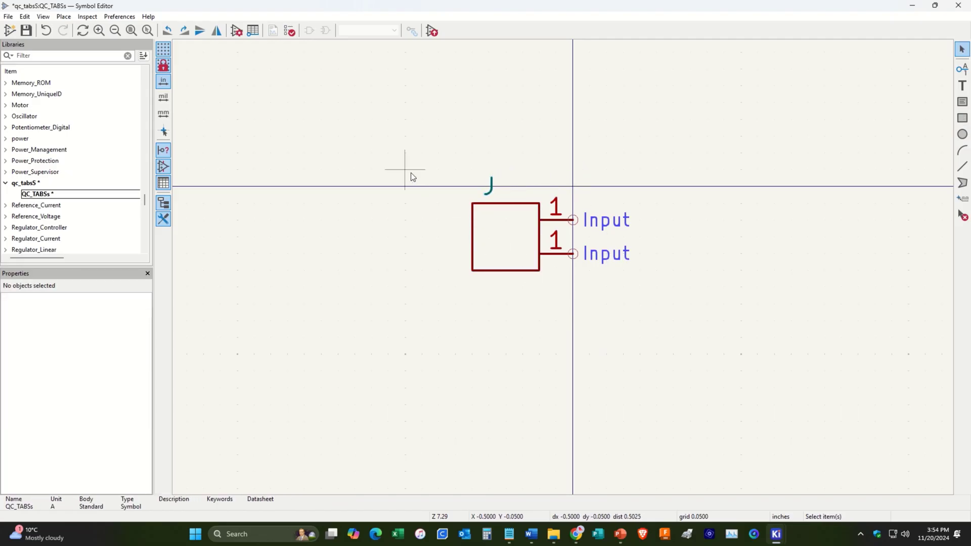
{"action": "left_click", "coordinate": [26, 30]}
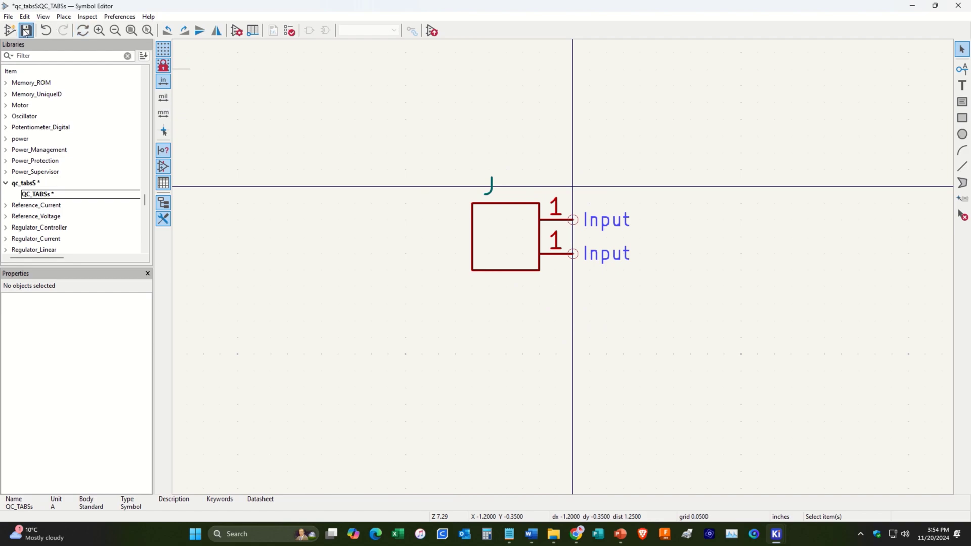
- Place tab connectors J1–J10 along the top row above the relays
{"action": "left_click", "coordinate": [432, 30]}
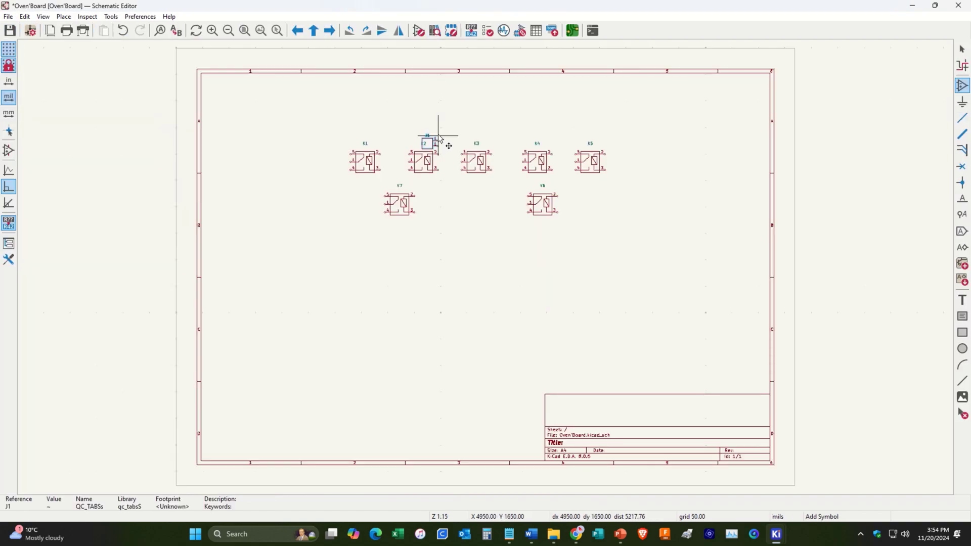
{"action": "left_click", "coordinate": [350, 105]}
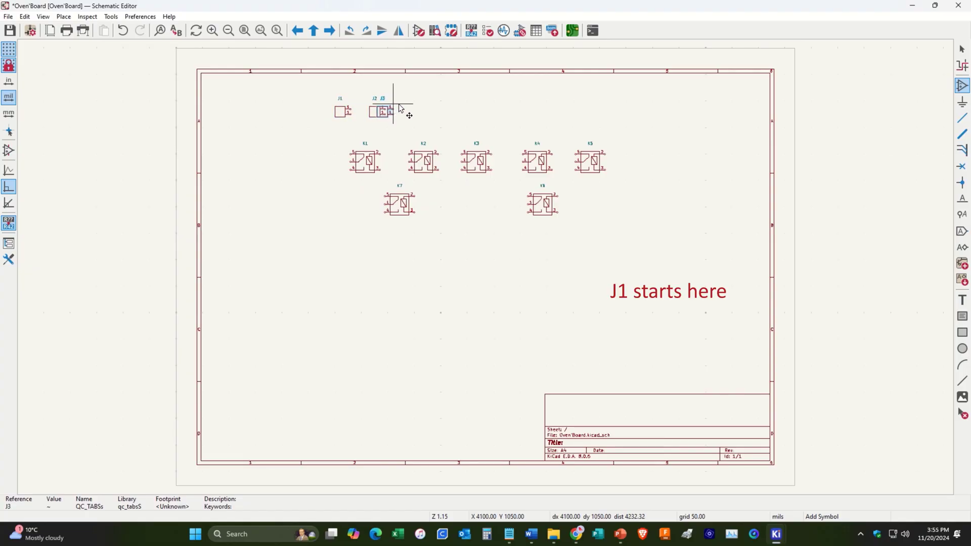
{"action": "left_click", "coordinate": [385, 106]}
{"action": "left_click", "coordinate": [426, 105]}
{"action": "left_click", "coordinate": [458, 103]}
{"action": "left_click", "coordinate": [666, 101]}
{"action": "left_click", "coordinate": [639, 101]}
{"action": "left_click", "coordinate": [602, 100]}
{"action": "left_click", "coordinate": [566, 100]}
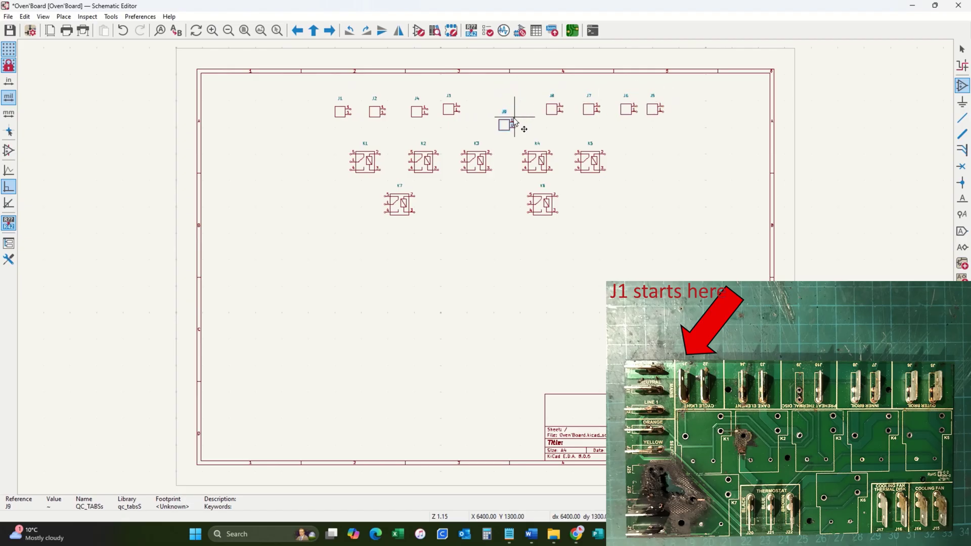
{"action": "left_click", "coordinate": [499, 116]}
{"action": "left_click", "coordinate": [527, 116]}
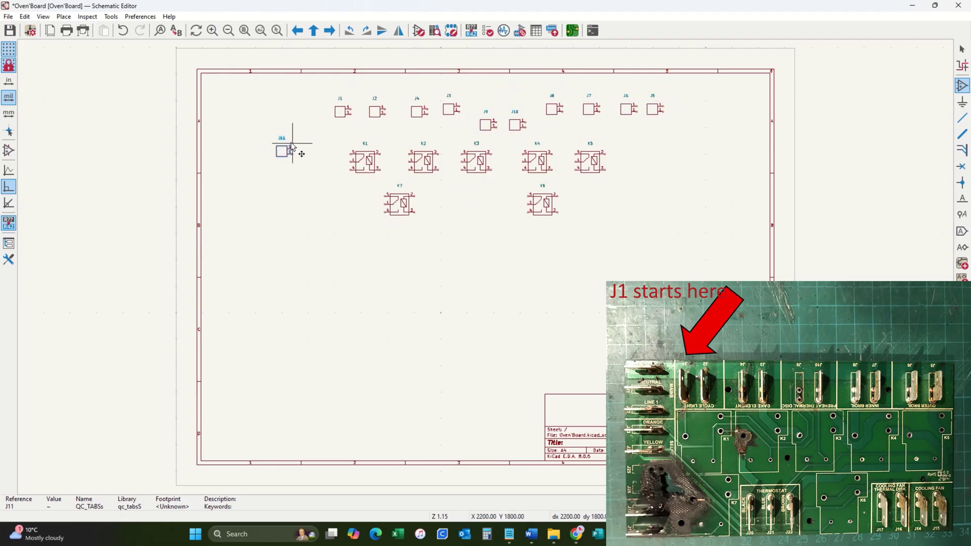
- Add tab connectors to the left column and the lower right row
{"action": "left_click", "coordinate": [292, 143]}
{"action": "left_click", "coordinate": [290, 112]}
{"action": "left_click", "coordinate": [290, 172]}
{"action": "left_click", "coordinate": [592, 261]}
{"action": "left_click", "coordinate": [625, 262]}
{"action": "left_click", "coordinate": [566, 259]}
{"action": "left_click", "coordinate": [542, 262]}
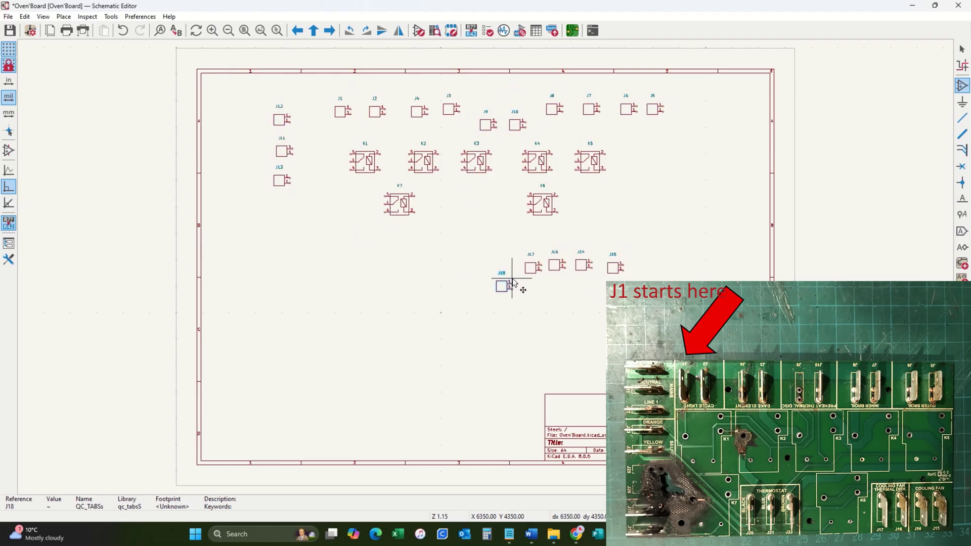
{"action": "left_click", "coordinate": [286, 273]}
{"action": "left_click", "coordinate": [286, 299]}
- Fill the lower left row and the rest of the left column with connectors
{"action": "left_click", "coordinate": [399, 260]}
{"action": "left_click", "coordinate": [424, 260]}
{"action": "left_click", "coordinate": [454, 257]}
{"action": "left_click", "coordinate": [290, 199]}
{"action": "left_click", "coordinate": [290, 225]}
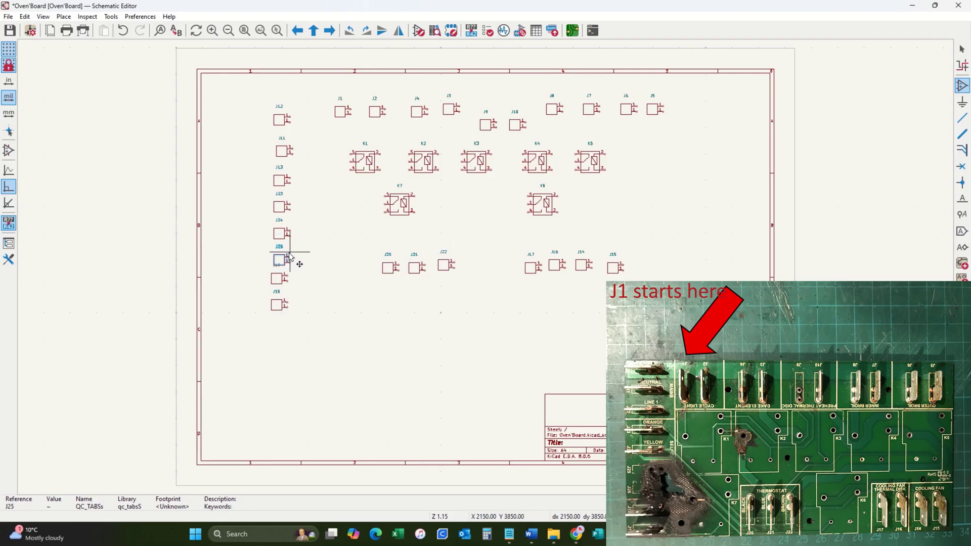
{"action": "left_click", "coordinate": [288, 252]}
{"action": "left_click", "coordinate": [261, 273]}
- Move connector J26 into the left column
{"action": "key", "text": "Escape"}
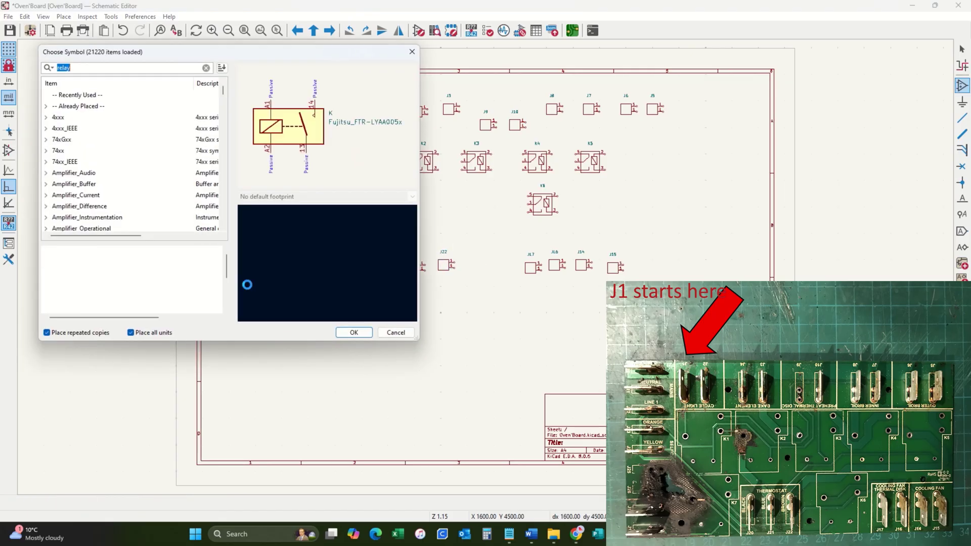
{"action": "key", "text": "Escape"}
{"action": "key", "text": "m"}
{"action": "left_click", "coordinate": [290, 286]}
{"action": "left_click", "coordinate": [393, 332]}
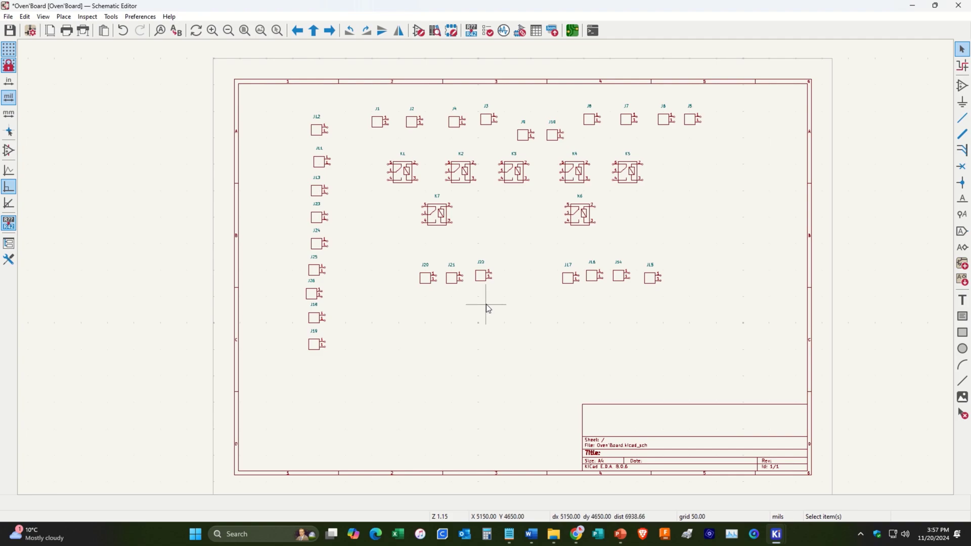
- Wire J1's pin to pin 4 of relay K1
{"action": "scroll", "coordinate": [470, 294], "scroll_direction": "up", "scroll_amount": 1}
{"action": "middle_click_drag", "start_coordinate": [397, 196], "coordinate": [452, 268]}
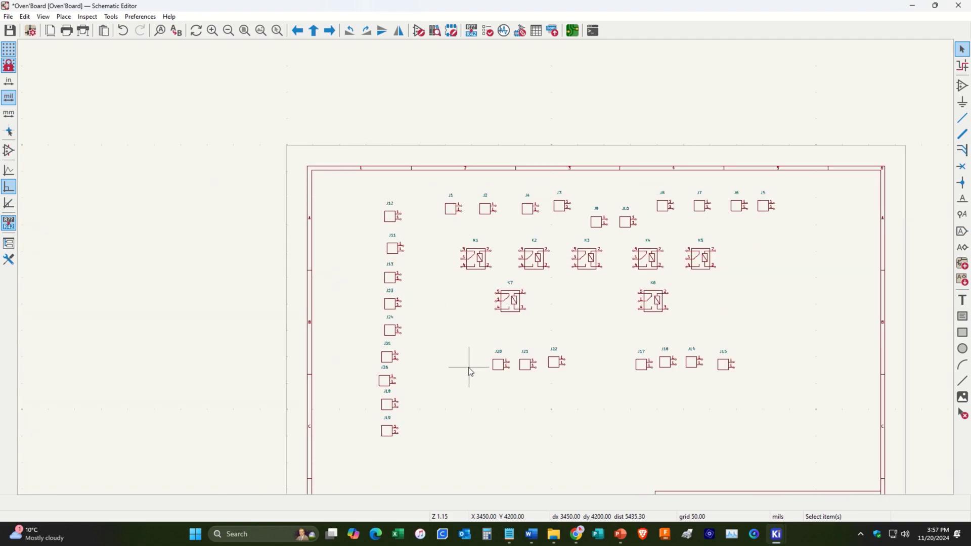
{"action": "scroll", "coordinate": [486, 268], "scroll_direction": "up", "scroll_amount": 3}
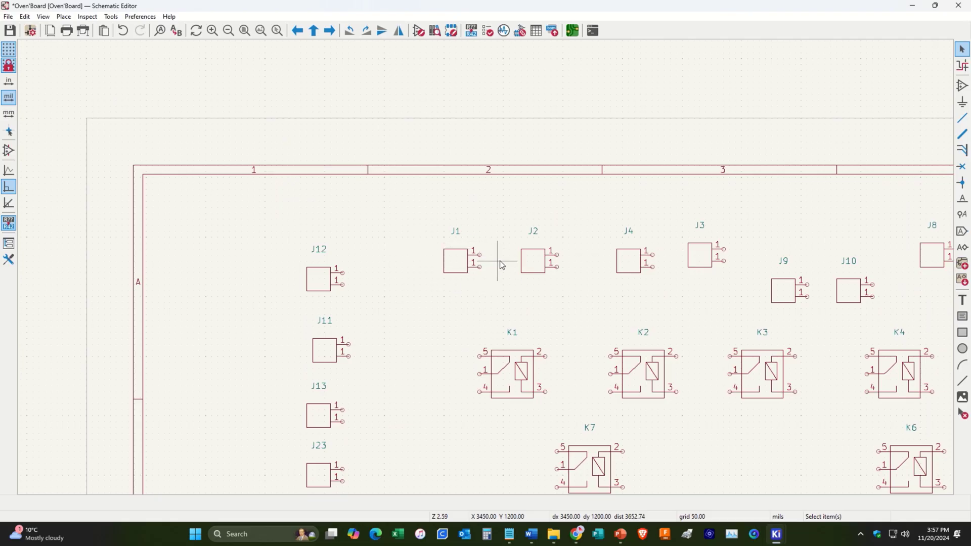
{"action": "left_click", "coordinate": [962, 118]}
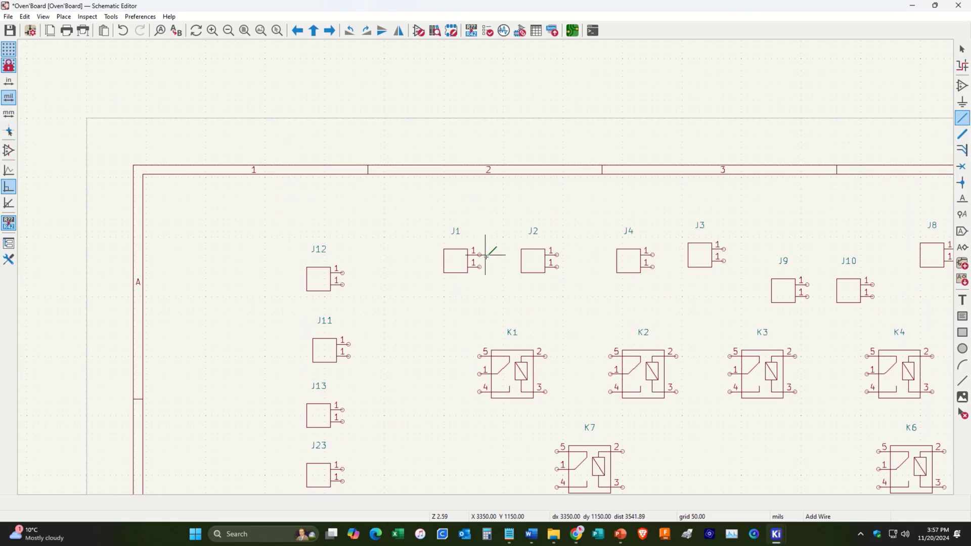
{"action": "scroll", "coordinate": [500, 194], "scroll_direction": "down", "scroll_amount": 3, "text": "shift"}
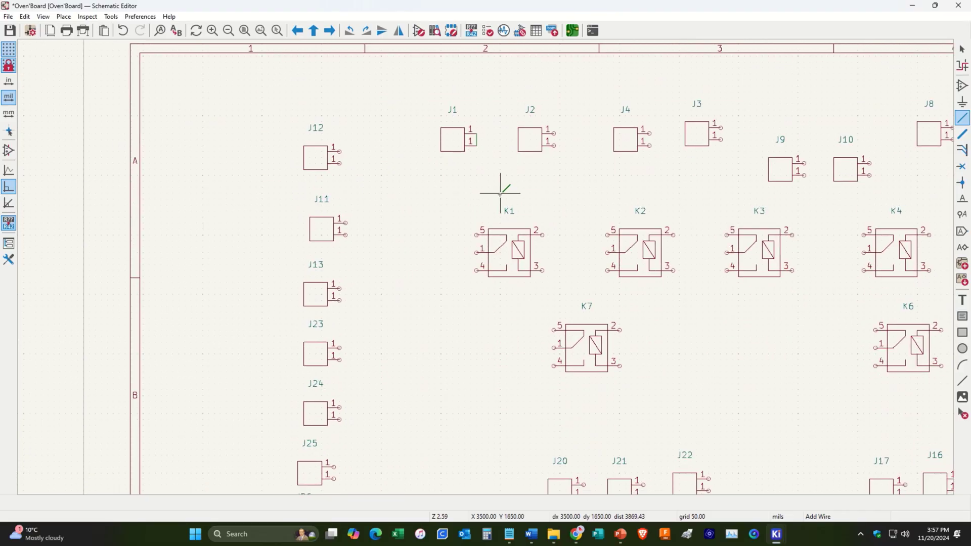
{"action": "scroll", "coordinate": [481, 210], "scroll_direction": "down", "scroll_amount": 2}
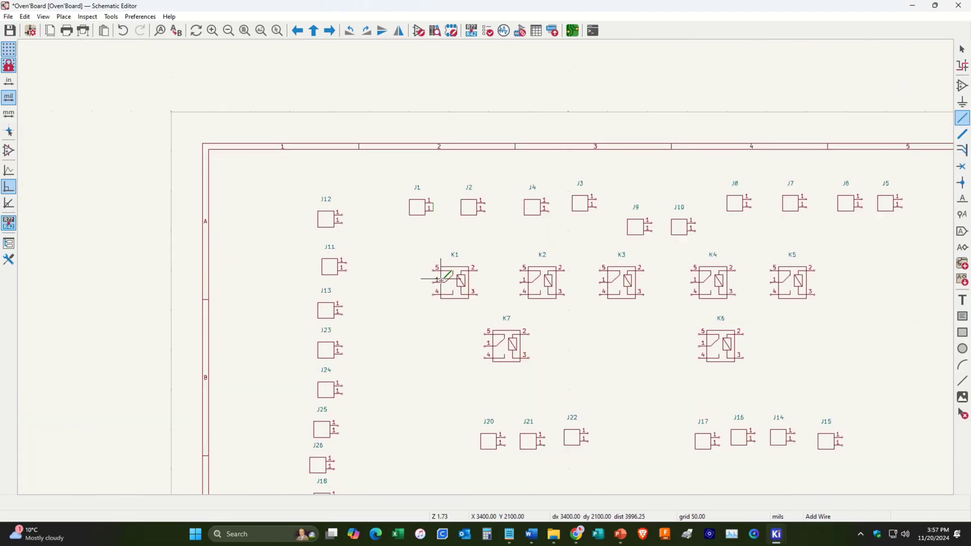
{"action": "left_click", "coordinate": [433, 211]}
{"action": "left_click", "coordinate": [405, 243]}
{"action": "left_click", "coordinate": [434, 287]}
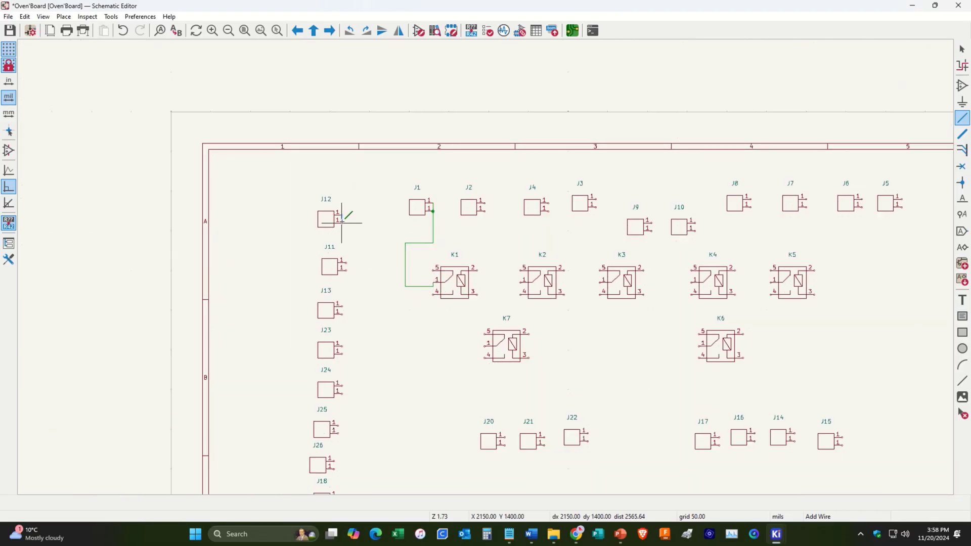
- Join J12, J2 and J4 on one shared wire extending toward J6
{"action": "left_click", "coordinate": [340, 215]}
{"action": "left_click", "coordinate": [373, 168]}
{"action": "left_click", "coordinate": [484, 207]}
{"action": "left_click", "coordinate": [484, 168]}
{"action": "left_click", "coordinate": [549, 187]}
{"action": "left_click", "coordinate": [549, 167]}
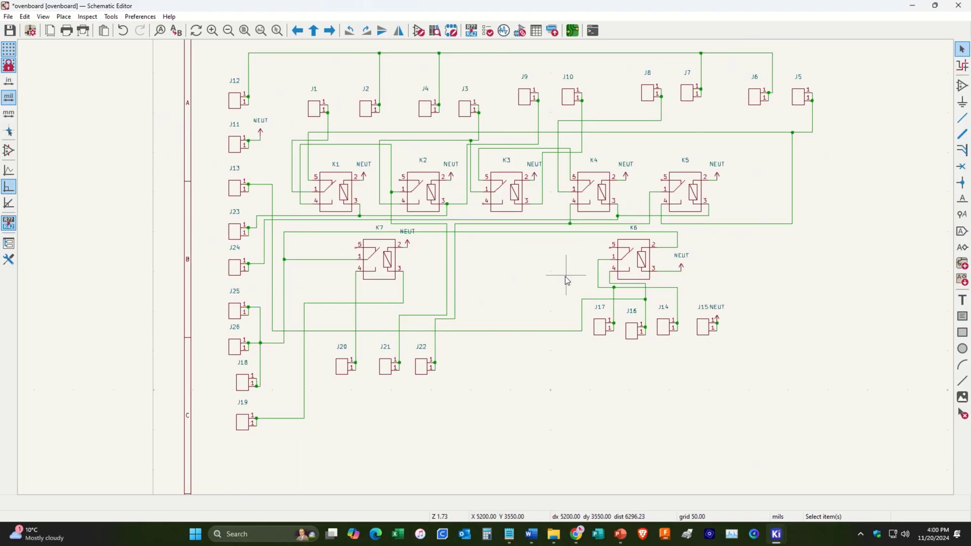
{"action": "scroll", "coordinate": [490, 268], "scroll_direction": "down", "scroll_amount": 2}
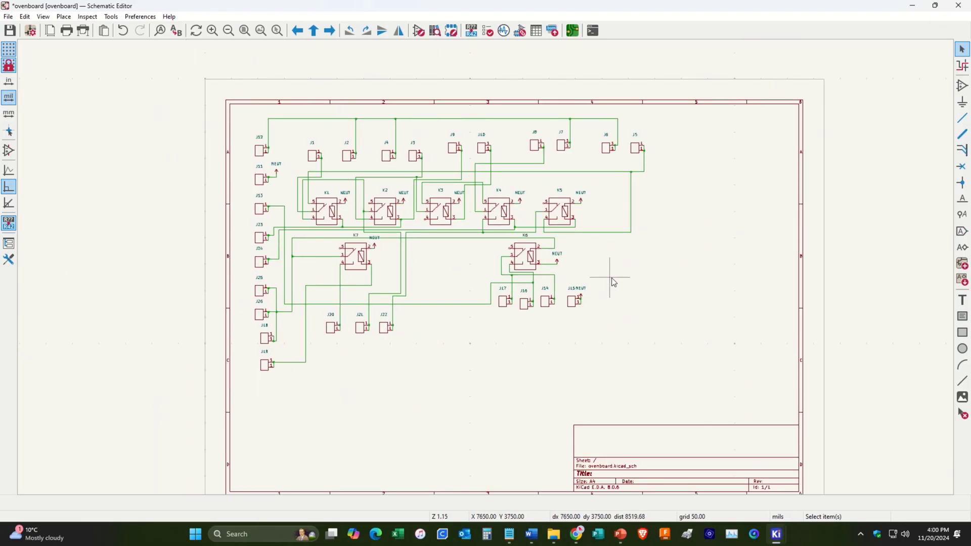